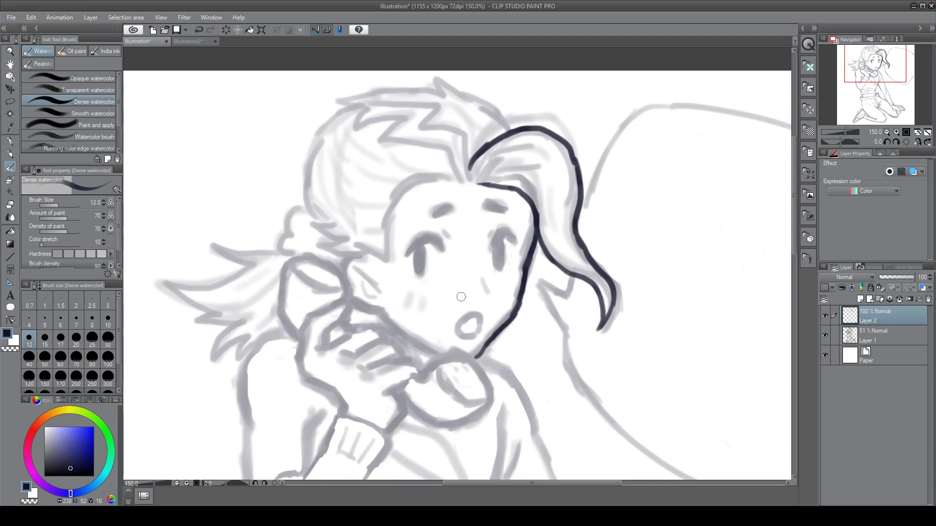
Ink the ear and the jawline over the sketch on Layer 2 with the Dense watercolor brush
left_click_drag(343, 272, 364, 253)
left_click_drag(353, 300, 385, 310)
left_click_drag(360, 273, 376, 303)
mouse_move(356, 274)
left_mouse_down()
mouse_move(364, 256)
mouse_move(437, 240)
mouse_move(445, 251)
left_mouse_up()
Ink the eyes, eyebrows and small open mouth, comparing the line art with the sketch layer hidden
left_click_drag(417, 249, 418, 260)
mouse_move(492, 238)
left_mouse_down()
mouse_move(511, 237)
mouse_move(499, 267)
left_mouse_up()
mouse_move(487, 202)
left_mouse_down()
mouse_move(503, 213)
mouse_move(438, 215)
left_mouse_up()
left_click_drag(487, 203, 503, 214)
mouse_move(458, 328)
left_mouse_down()
mouse_move(481, 321)
mouse_move(484, 329)
left_mouse_up()
left_click(826, 336)
left_click(826, 336)
left_click(825, 336)
left_click(824, 336)
key("ctrl+z")
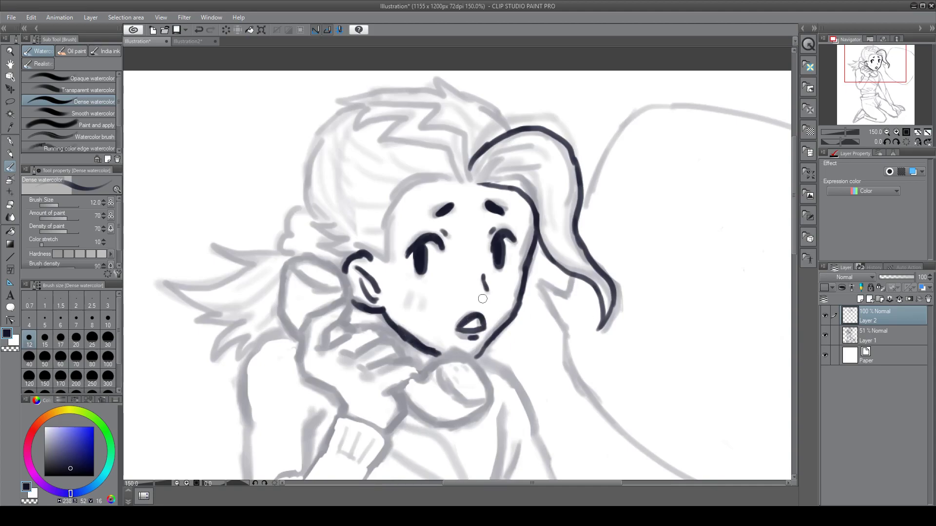
Clean up the line at the ear and ink the hairline and the back outline of the hair
key("e")
left_click_drag(355, 263, 385, 258)
key("b")
mouse_move(388, 241)
left_mouse_down()
mouse_move(393, 216)
mouse_move(414, 188)
mouse_move(460, 183)
mouse_move(483, 166)
left_mouse_up()
mouse_move(368, 106)
left_mouse_down()
mouse_move(318, 144)
mouse_move(315, 225)
mouse_move(337, 236)
left_mouse_up()
left_click_drag(313, 245, 339, 252)
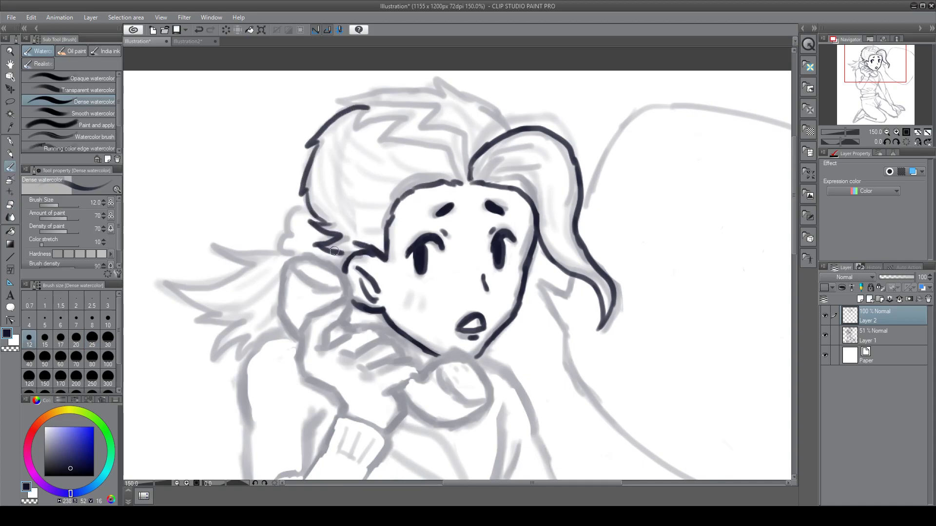
Ink the jagged parting strands and the spiky top outline of the hair, redoing unsatisfactory strokes
mouse_move(369, 111)
left_mouse_down()
mouse_move(404, 119)
mouse_move(461, 183)
left_mouse_up()
left_click_drag(347, 101, 387, 92)
key("ctrl+z")
mouse_move(389, 91)
left_mouse_down()
mouse_move(376, 93)
mouse_move(436, 107)
mouse_move(464, 150)
mouse_move(469, 181)
left_mouse_up()
key("ctrl+z")
mouse_move(388, 92)
left_mouse_down()
mouse_move(446, 90)
mouse_move(518, 128)
left_mouse_up()
Ink the hair bun behind the ear, the phone's earpiece and the outline of the hand holding it
mouse_move(305, 205)
left_mouse_down()
mouse_move(277, 262)
mouse_move(281, 295)
mouse_move(349, 306)
mouse_move(312, 314)
mouse_move(302, 373)
left_mouse_up()
mouse_move(344, 319)
left_mouse_down()
mouse_move(320, 348)
mouse_move(378, 331)
left_mouse_up()
left_click_drag(302, 368, 346, 414)
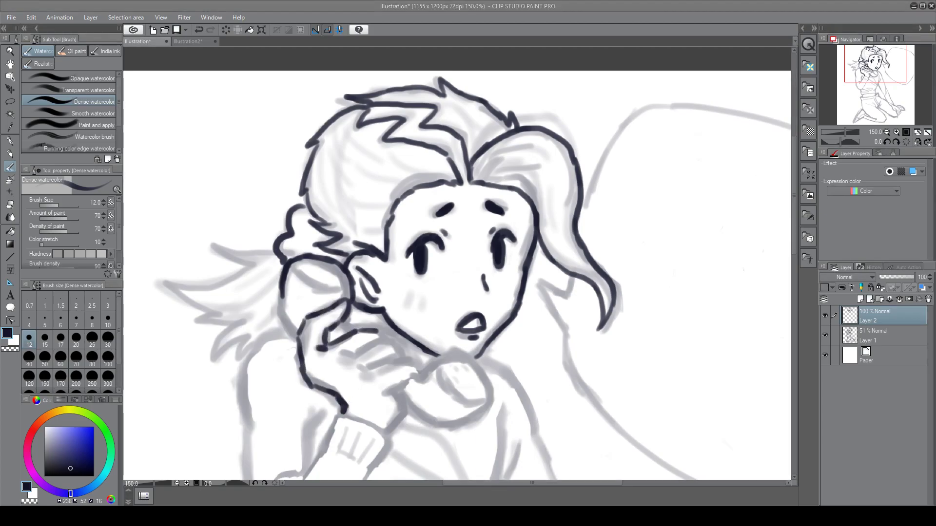
mouse_move(280, 291)
left_mouse_down()
mouse_move(277, 316)
mouse_move(295, 336)
left_mouse_up()
left_click_drag(295, 271, 341, 292)
Ink the curled fingers, the phone's mouthpiece and handle, and check the lines with the sketch layer hidden
left_click_drag(341, 351, 397, 358)
mouse_move(361, 368)
left_mouse_down()
mouse_move(402, 356)
mouse_move(390, 393)
mouse_move(404, 409)
mouse_move(487, 405)
left_mouse_up()
mouse_move(409, 378)
left_mouse_down()
mouse_move(455, 357)
mouse_move(490, 405)
left_mouse_up()
left_click_drag(443, 371, 481, 399)
left_click_drag(424, 370, 414, 373)
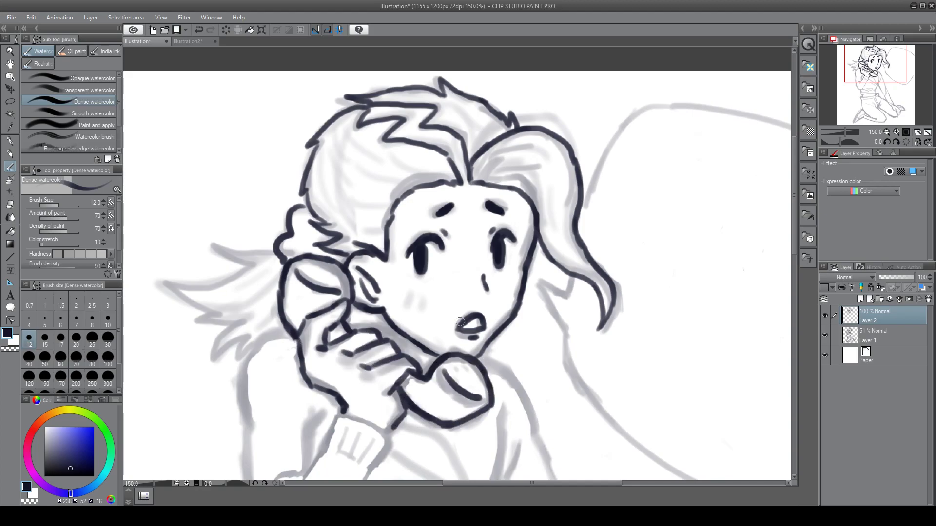
left_click_drag(355, 318, 419, 349)
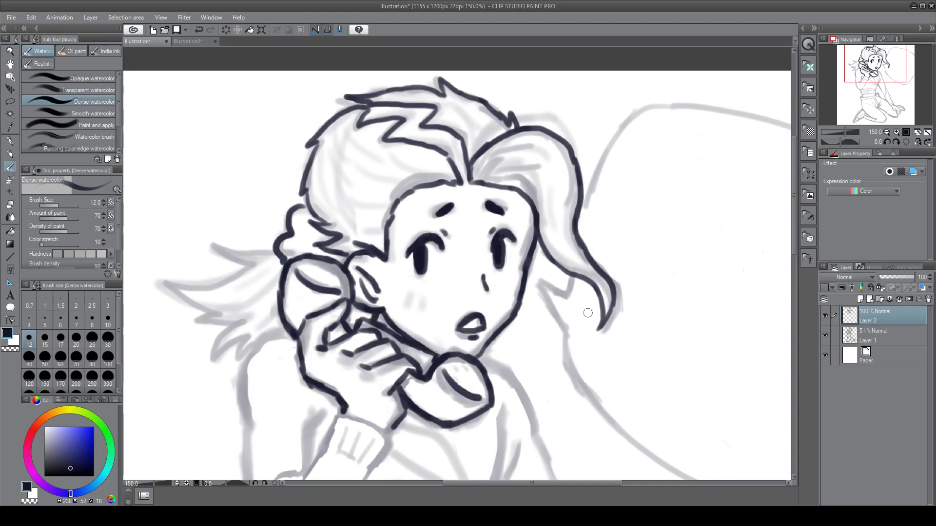
left_click(825, 336)
key("e")
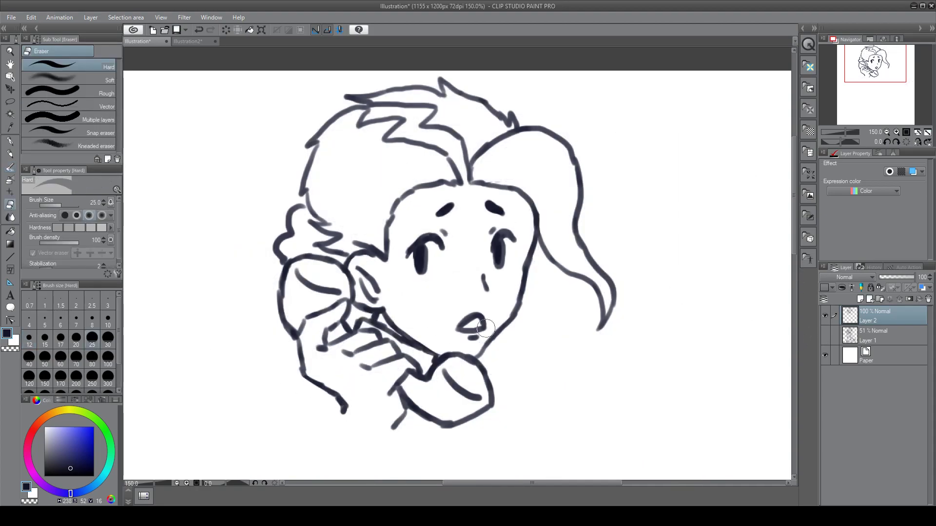
left_click(825, 336)
scroll(795, 275, "down", 5)
scroll(795, 275, "up", 5)
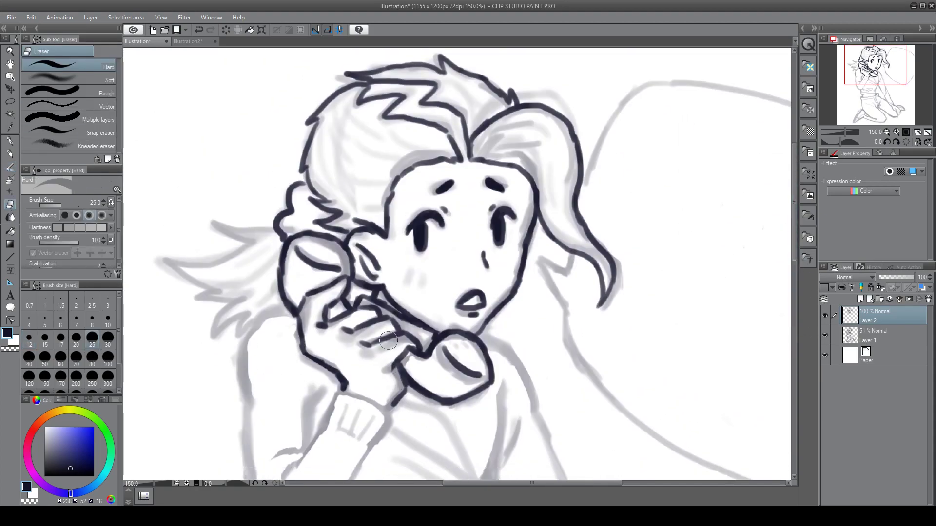
Ink the raised arm's sleeve outline from shoulder to elbow and forearm, including the inner elbow creases
key("b")
mouse_move(288, 307)
left_mouse_down()
mouse_move(254, 326)
mouse_move(249, 398)
left_mouse_up()
scroll(244, 379, "down", 6)
mouse_move(242, 248)
left_mouse_down()
mouse_move(250, 358)
mouse_move(292, 396)
mouse_move(377, 294)
mouse_move(345, 245)
mouse_move(326, 278)
left_mouse_up()
mouse_move(325, 279)
left_mouse_down()
mouse_move(284, 324)
mouse_move(304, 306)
left_mouse_up()
left_click_drag(307, 304, 323, 244)
left_click_drag(318, 255, 322, 251)
Ink the ribbed cuff at the raised wrist and short fold lines on the upper sleeve
left_click_drag(339, 281, 366, 292)
left_click_drag(349, 254, 340, 274)
left_click_drag(360, 259, 355, 277)
left_click_drag(372, 268, 368, 284)
mouse_move(382, 271)
left_mouse_down()
mouse_move(376, 286)
mouse_move(351, 284)
left_mouse_up()
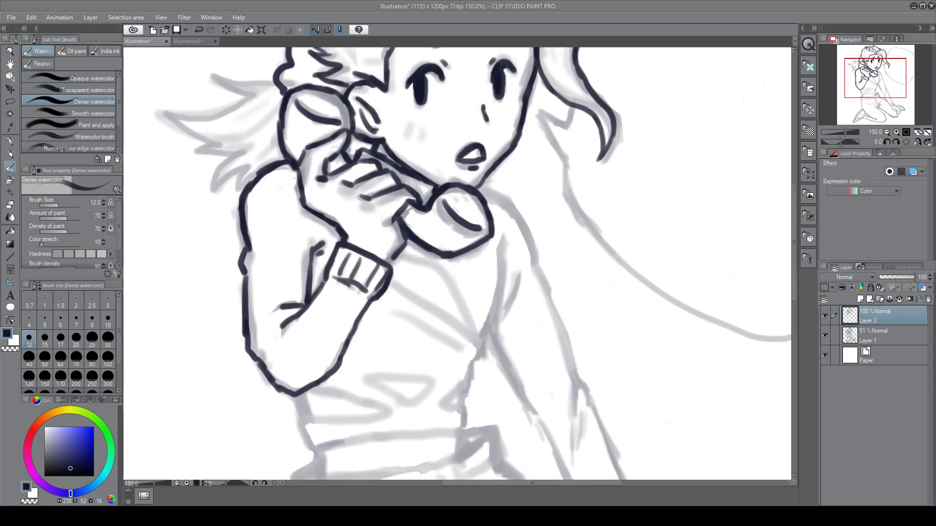
left_click_drag(252, 251, 273, 257)
left_click_drag(250, 273, 263, 281)
Ink the far shoulder, the side of the torso and the diagonal folds across the chest
mouse_move(480, 188)
left_mouse_down()
mouse_move(503, 202)
mouse_move(549, 299)
mouse_move(503, 298)
left_mouse_up()
left_click_drag(506, 246, 464, 424)
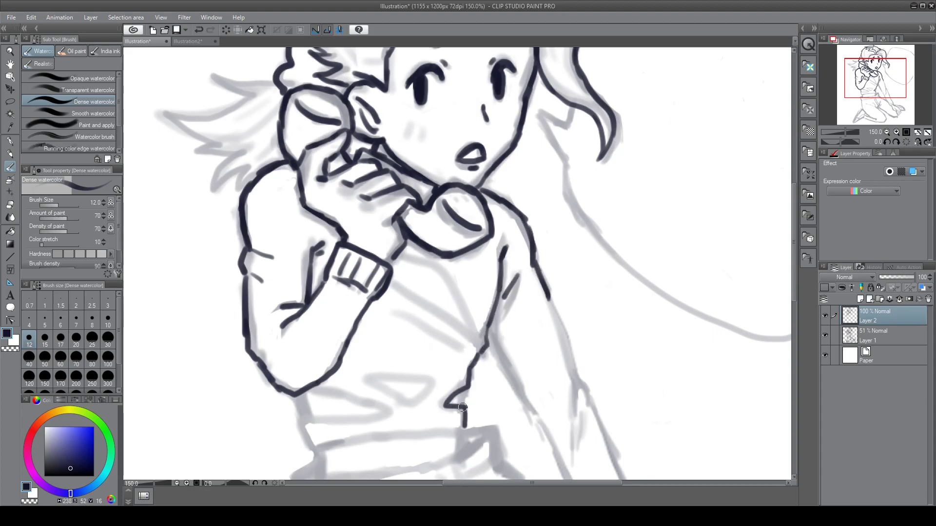
mouse_move(397, 254)
left_mouse_down()
mouse_move(463, 316)
mouse_move(481, 352)
left_mouse_up()
left_click_drag(390, 299, 451, 344)
left_click_drag(456, 283, 476, 317)
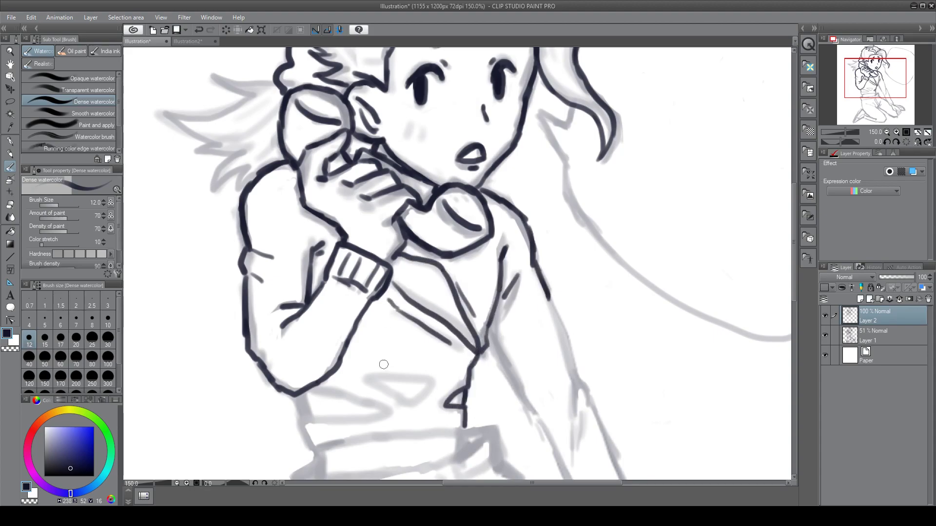
Ink the fabric folds at the waist and the hem band of the top
left_click_drag(405, 402, 408, 405)
left_click_drag(298, 391, 388, 412)
mouse_move(300, 422)
left_mouse_down()
mouse_move(434, 436)
mouse_move(466, 429)
left_mouse_up()
left_click_drag(296, 396, 301, 419)
Ink both edges of the straight arm's sleeve down to the wrist
left_click_drag(485, 335, 535, 413)
mouse_move(550, 299)
left_mouse_down()
mouse_move(588, 397)
mouse_move(568, 351)
mouse_move(648, 428)
mouse_move(661, 421)
left_mouse_up()
scroll(588, 397, "down", 3)
left_click_drag(658, 417, 641, 377)
left_click_drag(589, 263, 640, 375)
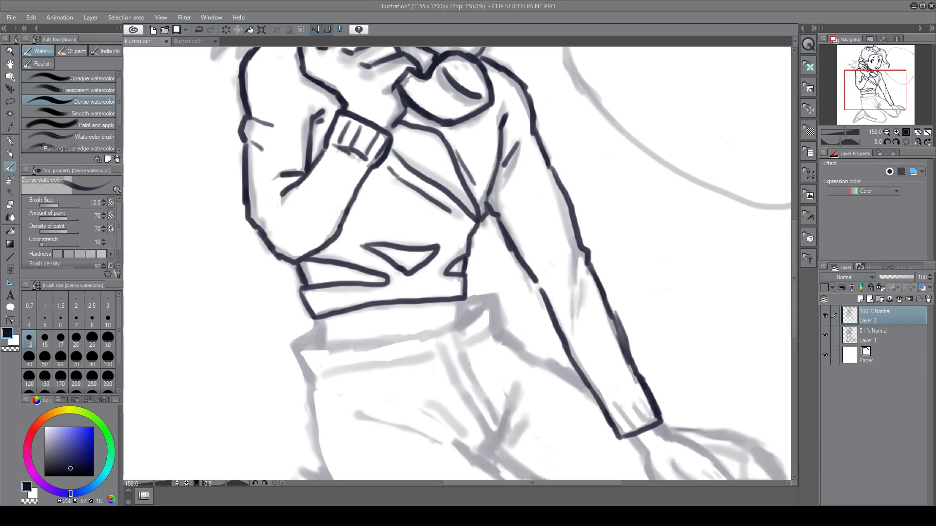
Ink the ribbing on the straight arm's cuff and the fold lines near its elbow
left_click_drag(616, 410, 627, 428)
left_click_drag(631, 406, 637, 423)
left_click_drag(644, 401, 651, 419)
left_click_drag(611, 402, 638, 395)
left_click_drag(578, 249, 567, 301)
left_click_drag(585, 275, 573, 316)
Ink the spiky ponytail sticking out behind the phone
scroll(614, 295, "up", 6)
left_click_drag(276, 240, 212, 229)
mouse_move(212, 229)
left_mouse_down()
mouse_move(250, 258)
mouse_move(161, 272)
left_mouse_up()
left_click_drag(161, 272, 219, 304)
mouse_move(192, 315)
left_mouse_down()
mouse_move(231, 312)
mouse_move(211, 351)
left_mouse_up()
left_click_drag(248, 326, 236, 352)
Ink the trousers' folded waistband, its seam and the outer hip line
left_click_drag(793, 250, 788, 285)
scroll(789, 285, "down", 10)
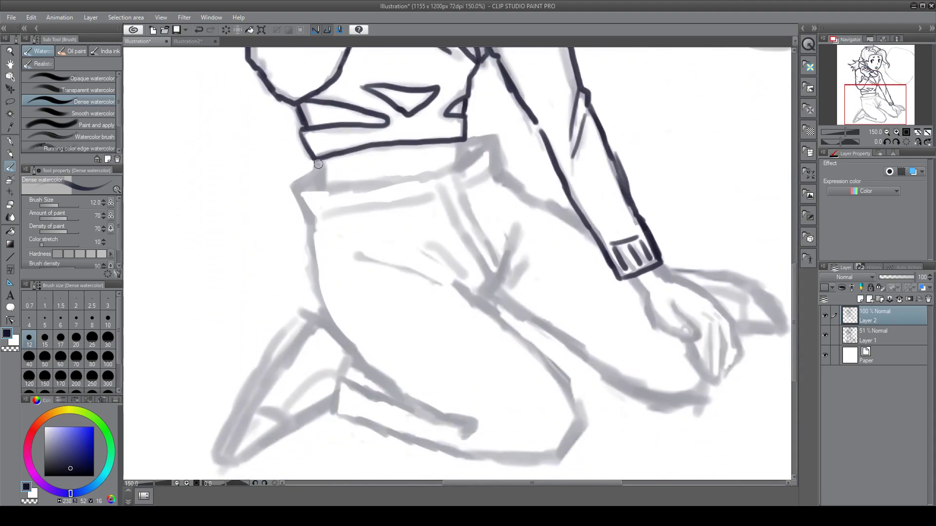
left_click_drag(297, 185, 492, 140)
left_click_drag(494, 141, 496, 169)
mouse_move(316, 170)
left_mouse_down()
mouse_move(292, 184)
mouse_move(332, 320)
left_mouse_up()
left_click_drag(310, 211, 436, 196)
left_click_drag(490, 170, 469, 186)
Ink the trouser fly and the creases around the crotch
left_click_drag(434, 173, 489, 282)
mouse_move(458, 168)
left_mouse_down()
mouse_move(497, 269)
mouse_move(478, 295)
left_mouse_up()
mouse_move(512, 238)
left_mouse_down()
mouse_move(499, 271)
mouse_move(506, 266)
left_mouse_up()
left_click_drag(454, 287, 496, 316)
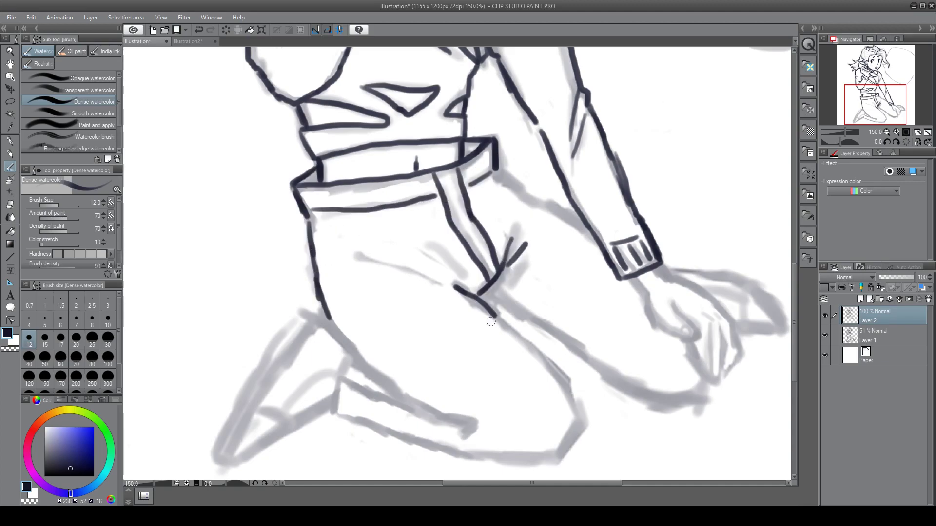
left_click_drag(395, 263, 447, 284)
left_click_drag(415, 253, 467, 284)
Ink the outlines of both thighs and rounded knees
left_click_drag(495, 169, 591, 232)
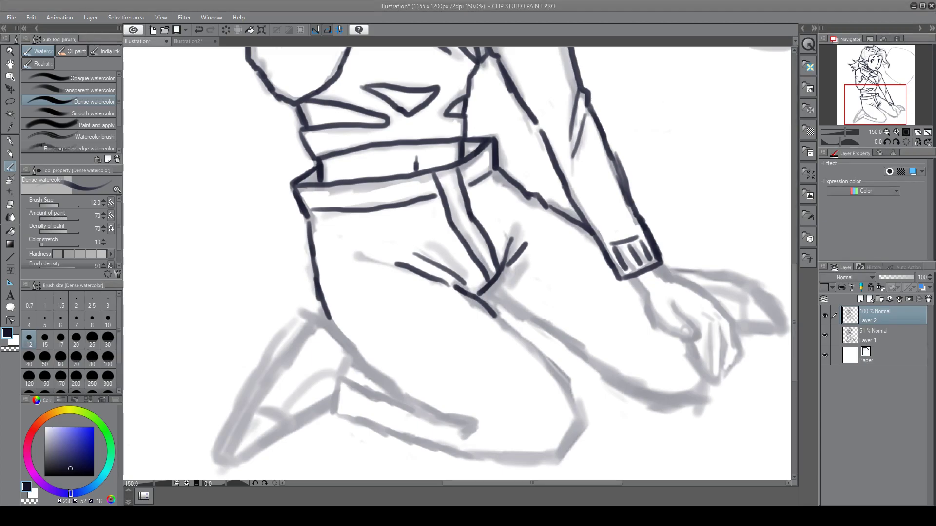
mouse_move(330, 318)
left_mouse_down()
mouse_move(358, 350)
mouse_move(467, 423)
mouse_move(462, 432)
left_mouse_up()
left_click_drag(493, 313, 579, 420)
mouse_move(488, 288)
left_mouse_down()
mouse_move(661, 398)
mouse_move(706, 384)
left_mouse_up()
left_click_drag(793, 279, 794, 307)
mouse_move(580, 316)
left_mouse_down()
mouse_move(555, 364)
mouse_move(513, 364)
left_mouse_up()
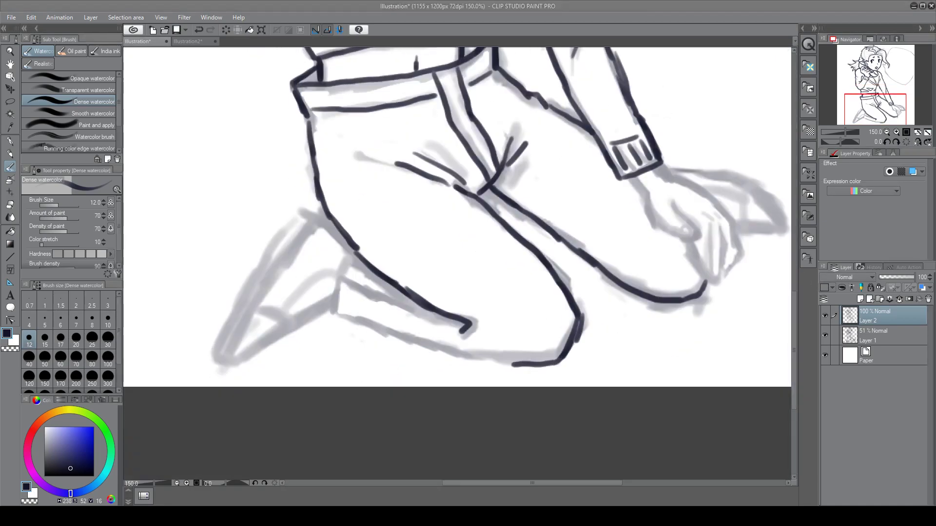
Ink the folded lower leg and the trouser hem at the ankle
left_click_drag(342, 280, 422, 305)
left_click_drag(341, 280, 336, 319)
left_click_drag(340, 318, 516, 365)
left_click_drag(342, 320, 336, 317)
left_click_drag(358, 249, 341, 278)
Ink the near shoe with its sole, toe cap and upper
mouse_move(341, 271)
left_mouse_down()
mouse_move(282, 322)
mouse_move(285, 331)
left_mouse_up()
left_click_drag(334, 312, 239, 363)
mouse_move(338, 230)
left_mouse_down()
mouse_move(303, 211)
mouse_move(211, 352)
left_mouse_up()
left_click_drag(310, 223, 217, 358)
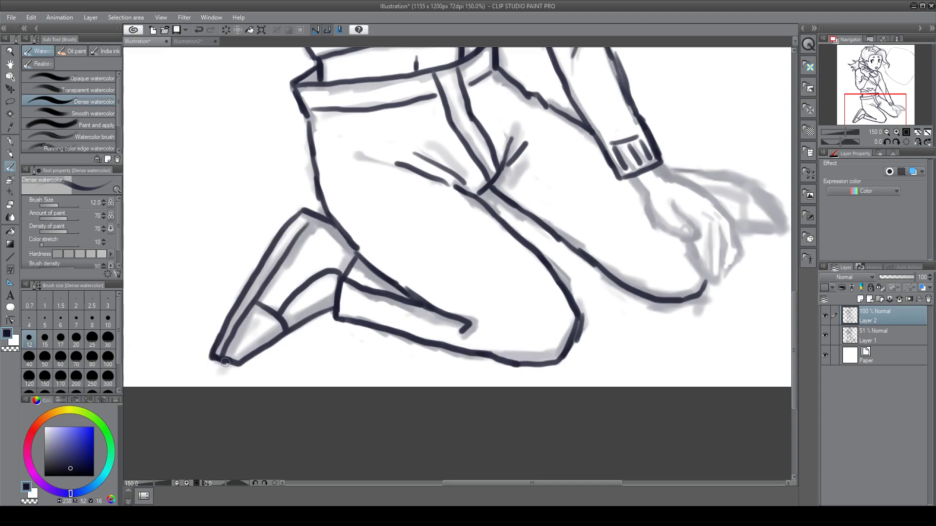
Undo the trial strokes beside the hip and re-ink the outer hip line below the waistband
left_click_drag(493, 483, 527, 482)
left_click_drag(194, 154, 212, 161)
mouse_move(194, 148)
left_mouse_down()
mouse_move(208, 149)
mouse_move(201, 167)
left_mouse_up()
key("ctrl+z")
key("ctrl+z")
key("ctrl+z")
left_click_drag(185, 123, 190, 168)
key("e")
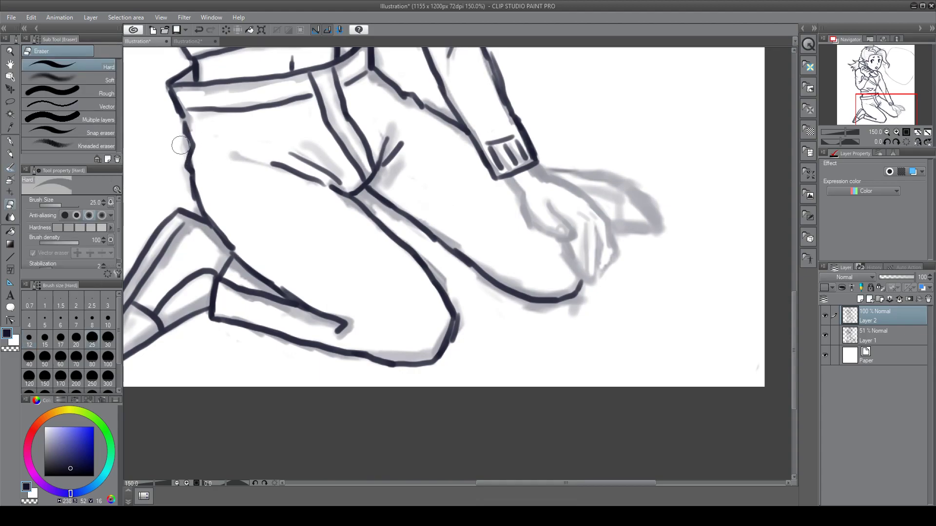
key("b")
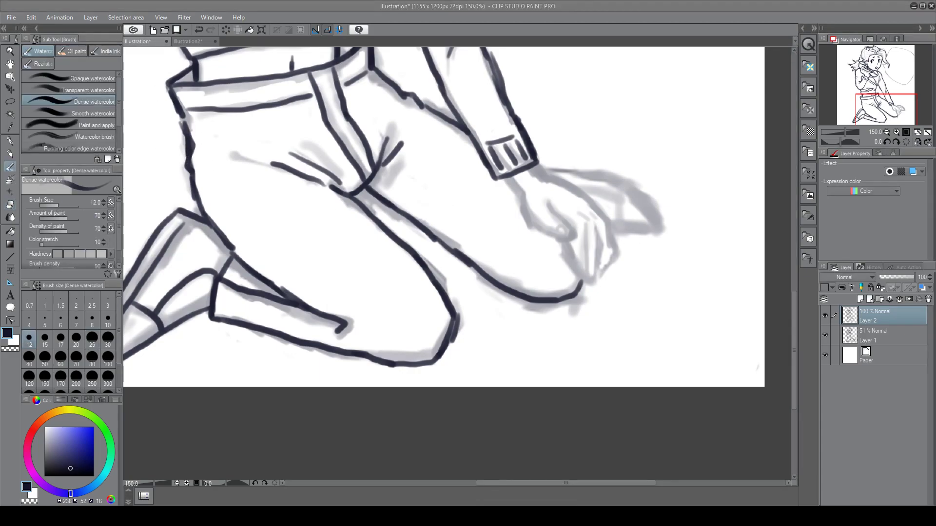
Ink the hand resting on the ground, including the thumb and fingers
left_click_drag(794, 312, 794, 277)
mouse_move(536, 288)
left_mouse_down()
mouse_move(563, 309)
mouse_move(599, 405)
left_mouse_up()
left_click_drag(595, 353, 598, 407)
left_click_drag(564, 369, 595, 411)
left_click_drag(587, 396, 584, 359)
left_click_drag(592, 400, 594, 366)
left_click_drag(509, 306, 565, 365)
left_click_drag(548, 330, 572, 357)
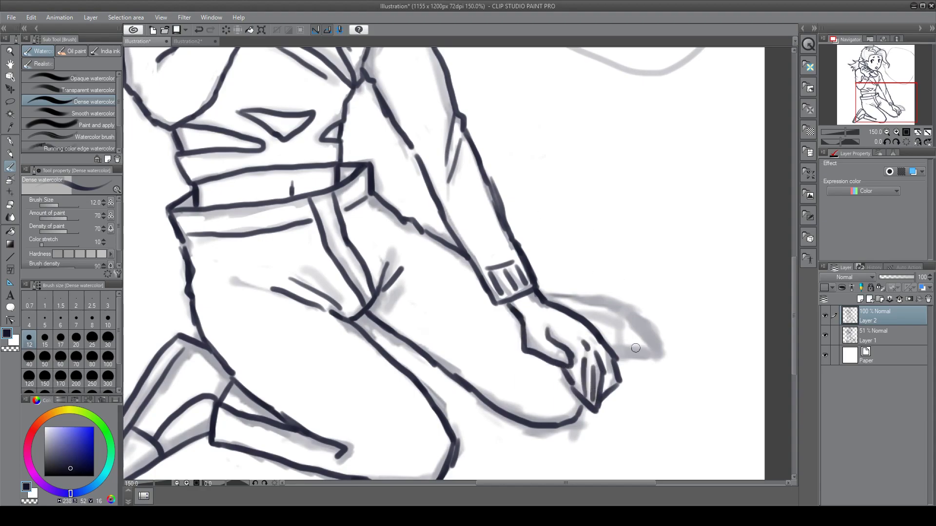
mouse_move(793, 297)
left_mouse_down()
mouse_move(785, 226)
mouse_move(790, 303)
left_mouse_up()
left_click_drag(552, 270, 658, 320)
left_click_drag(633, 288, 658, 321)
key("ctrl+z")
key("ctrl+z")
Ink the far shoe behind the resting hand and erase stray bits of its outline
mouse_move(552, 270)
left_mouse_down()
mouse_move(667, 329)
mouse_move(615, 329)
left_mouse_up()
mouse_move(604, 302)
left_mouse_down()
mouse_move(609, 318)
mouse_move(636, 326)
mouse_move(650, 310)
left_mouse_up()
key("ctrl+z")
left_click_drag(559, 276, 658, 325)
mouse_move(792, 297)
left_mouse_down()
mouse_move(769, 213)
mouse_move(791, 301)
left_mouse_up()
key("e")
mouse_move(653, 299)
left_mouse_down()
mouse_move(636, 283)
mouse_move(611, 288)
left_mouse_up()
key("b")
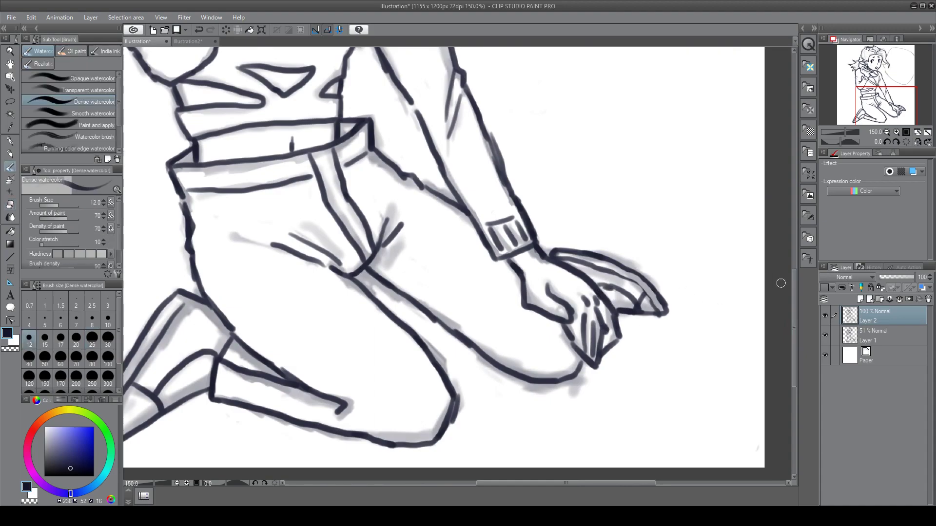
Hide the sketch on Layer 1 and bring the whole inked figure into view at 66.7% zoom
left_click_drag(794, 324, 794, 216)
left_click(825, 335)
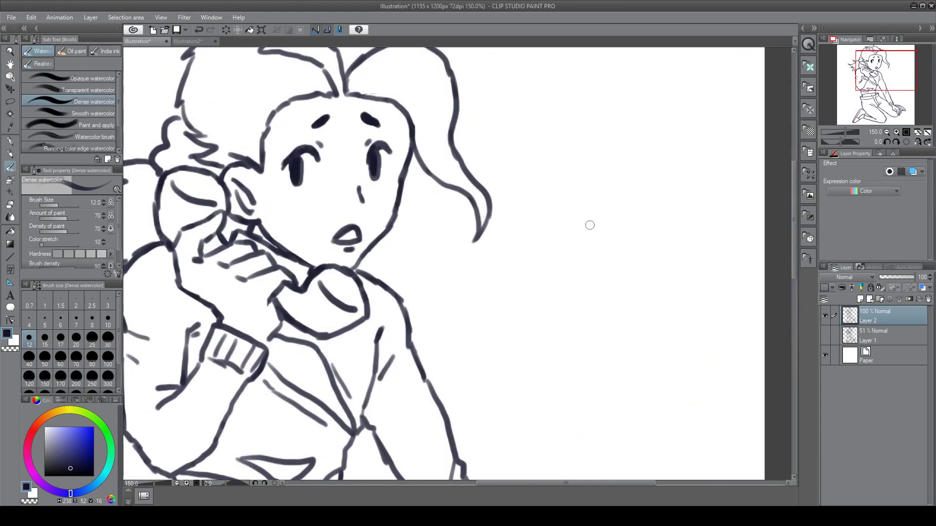
key("ctrl+minus")
key("ctrl+minus")
left_click_drag(507, 483, 440, 483)
left_click_drag(795, 281, 795, 262)
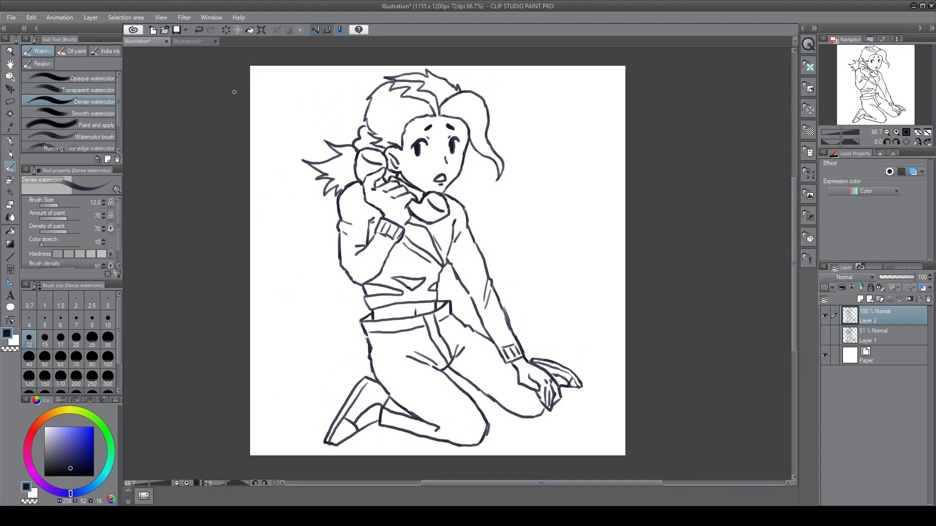
Flip the canvas view horizontally and redraw the front hair lock closer to the face, erasing its old outline
key("h")
key("ctrl+z")
mouse_move(477, 110)
left_mouse_down()
mouse_move(441, 146)
mouse_move(422, 144)
mouse_move(431, 186)
left_mouse_up()
key("e")
left_click(10, 168)
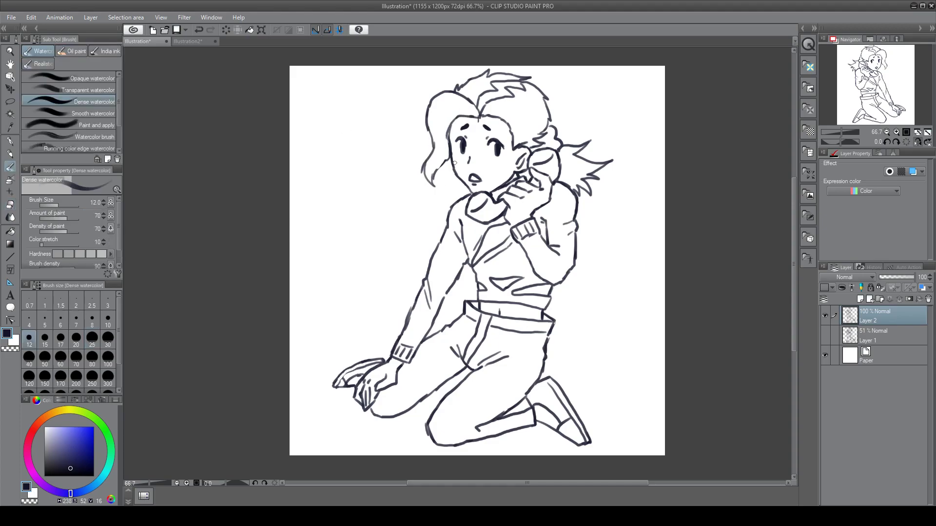
key("e")
mouse_move(448, 125)
left_mouse_down()
mouse_move(454, 92)
mouse_move(431, 126)
left_mouse_up()
key("b")
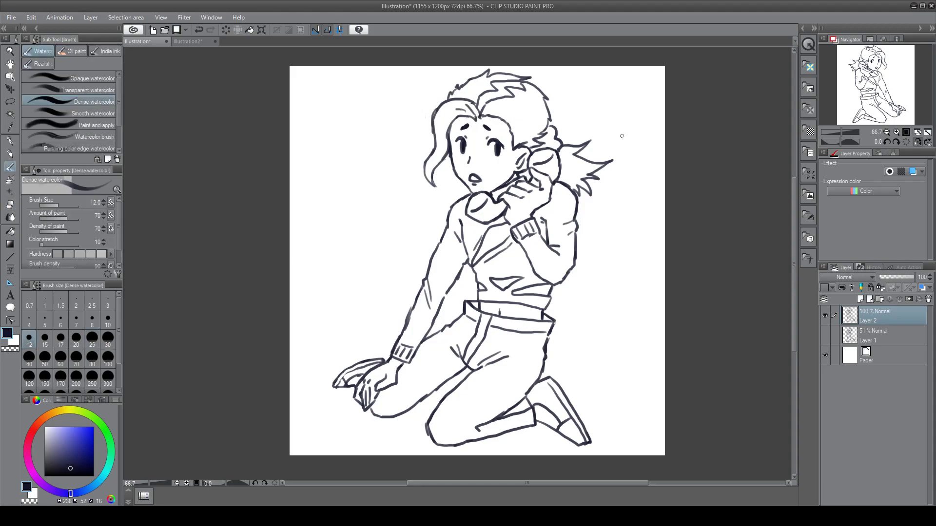
Lasso the hair on top of the head, shift it slightly lower, deselect it and ink fine strands through the hair
key("m")
left_click_drag(484, 108, 481, 113)
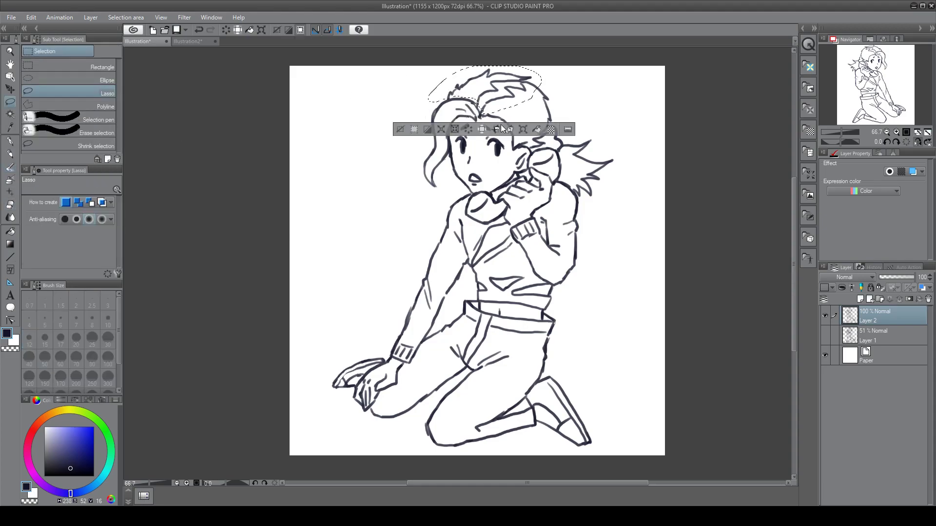
key("e")
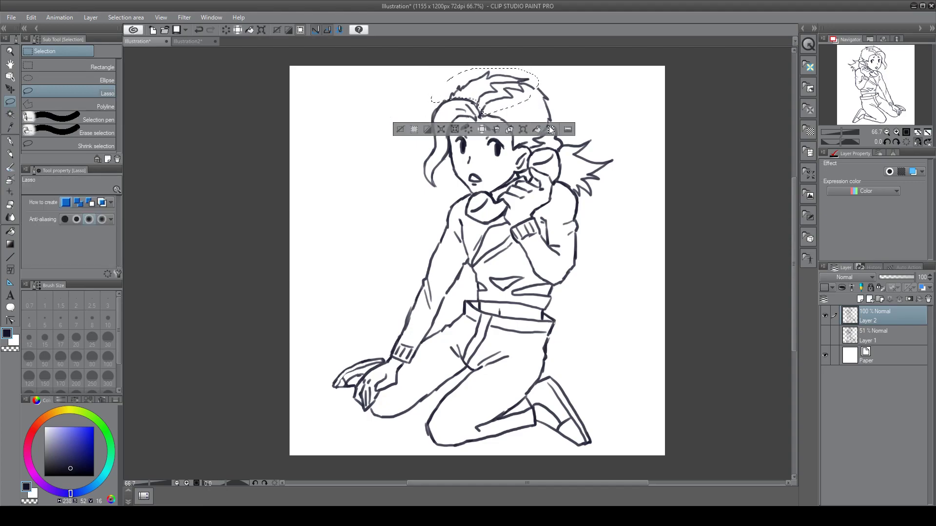
key("ctrl+d")
left_click(10, 167)
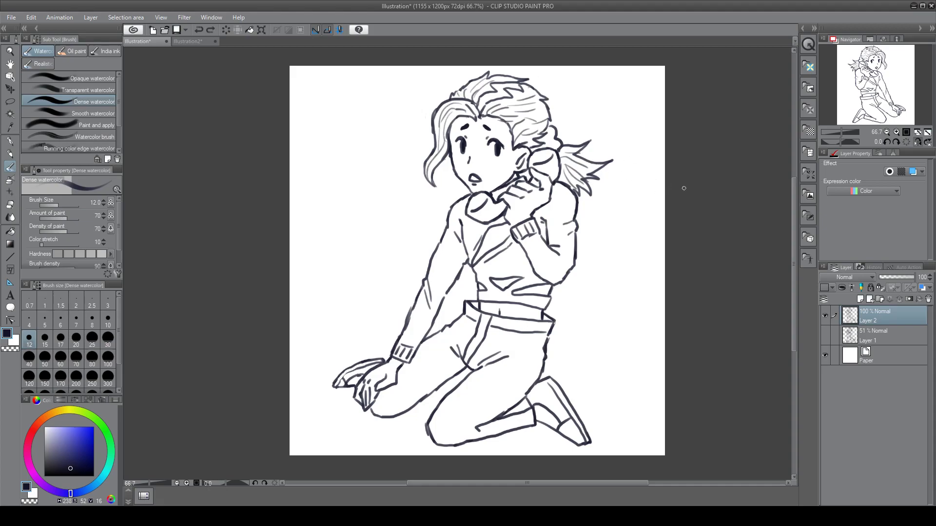
Flip the canvas view horizontally back to its original orientation
mouse_move(161, 18)
left_click(292, 62)
left_click(825, 335)
left_click(824, 335)
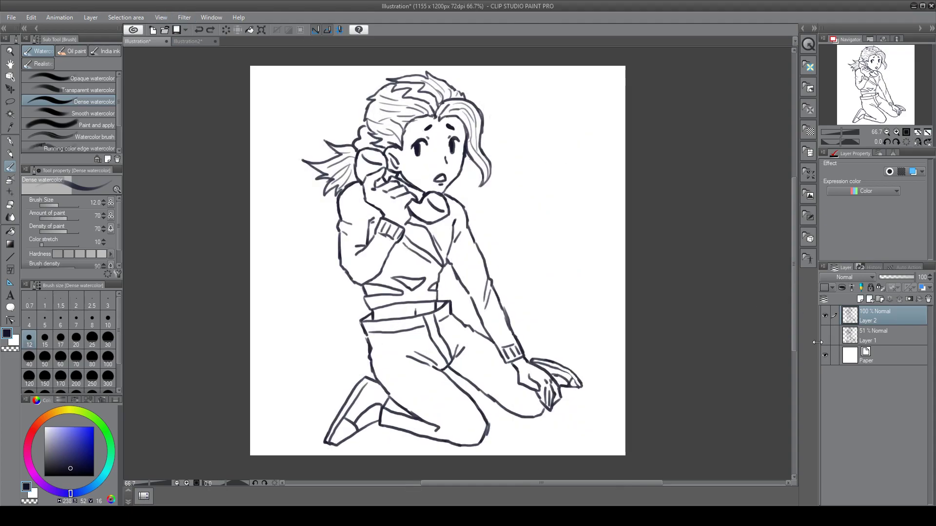
key("e")
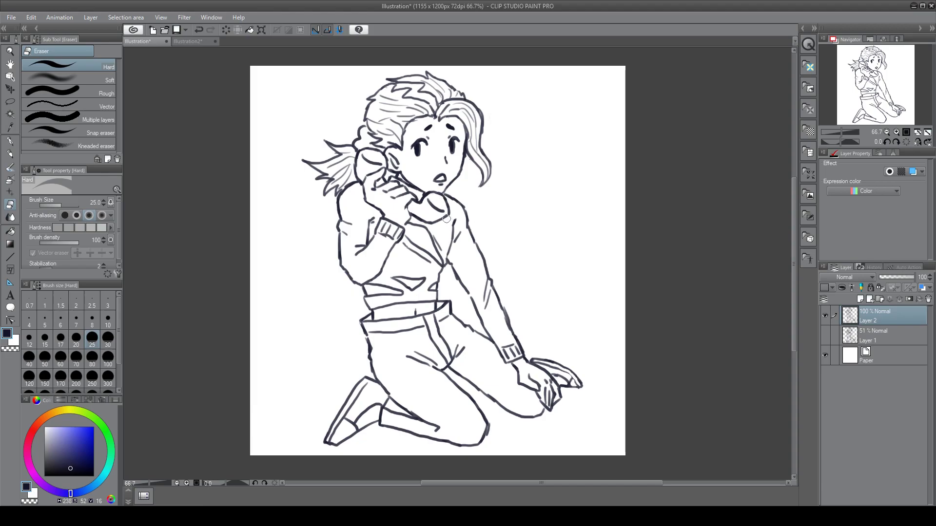
left_click(11, 167)
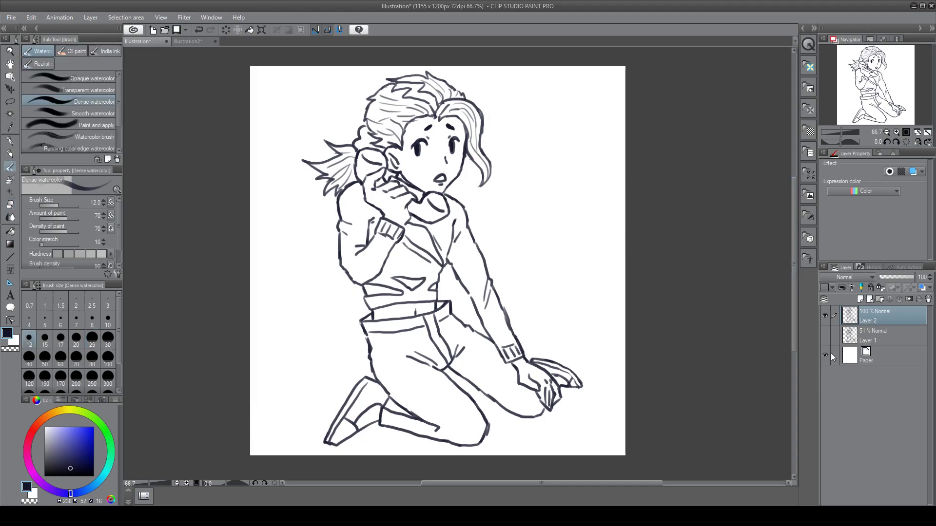
Compare the inked figure on Layer 2 with the sketch on Layer 1 by alternating their visibility, ending with only the inked layer shown and selected
left_click(850, 336)
left_click(825, 315)
left_click(825, 335)
left_click(826, 335)
left_click(826, 317)
left_click(827, 333)
left_click(827, 333)
left_click(826, 316)
left_click(828, 333)
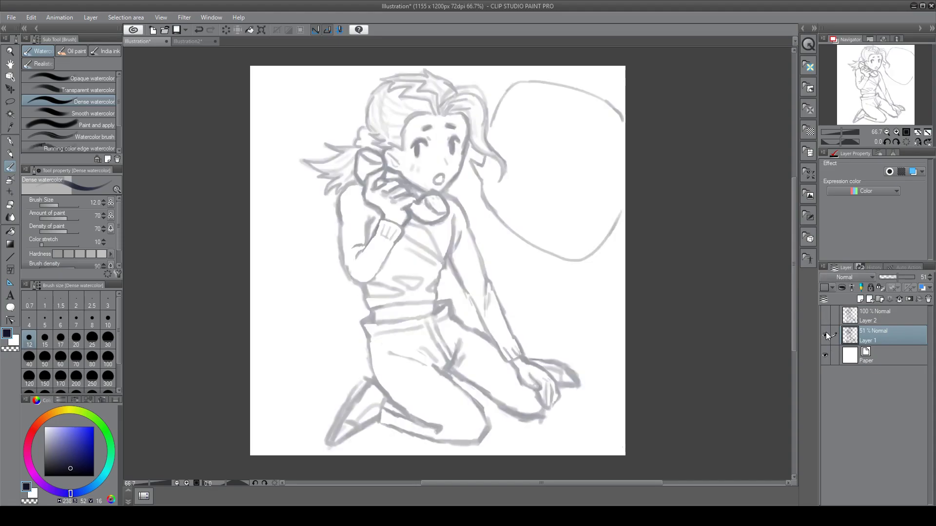
left_click(828, 333)
left_click(827, 317)
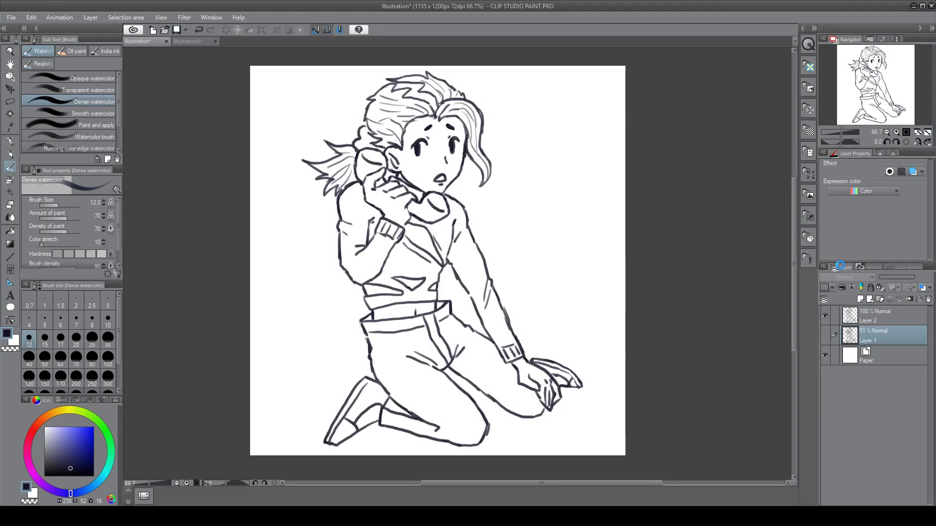
left_click(875, 316)
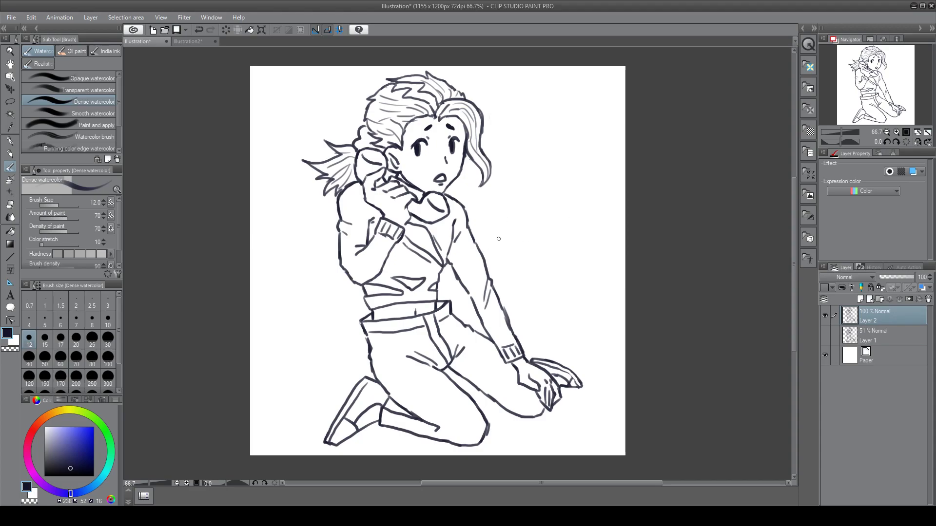
Doodle a pair of eyes and a mouth with a handwritten note about the face on a new layer, and delete that layer
key("ctrl+shift+n")
left_click_drag(535, 237, 495, 223)
mouse_move(507, 223)
left_mouse_down()
mouse_move(508, 235)
mouse_move(591, 263)
mouse_move(566, 254)
left_mouse_up()
left_click_drag(501, 247, 556, 267)
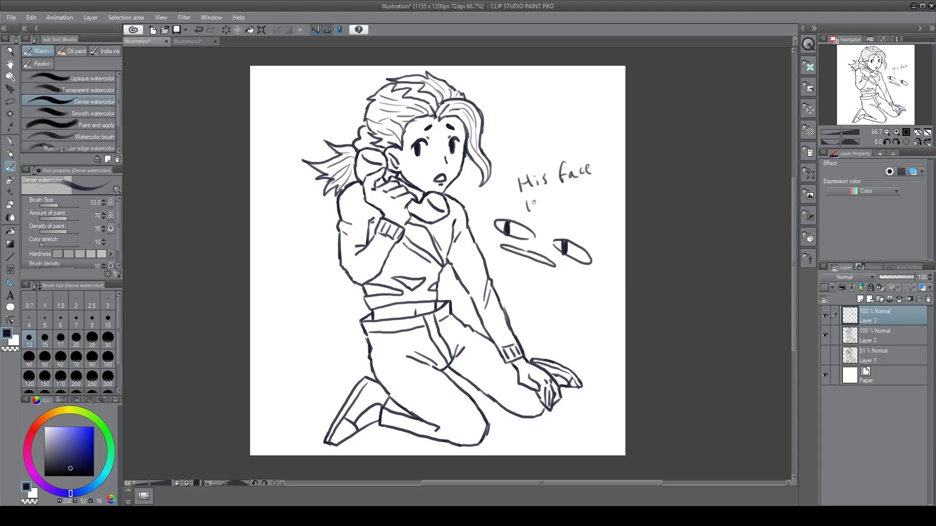
mouse_move(548, 219)
left_mouse_down()
mouse_move(585, 205)
mouse_move(539, 222)
left_mouse_up()
left_click_drag(539, 285, 590, 304)
left_click_drag(595, 298, 618, 278)
left_click_drag(543, 347, 581, 325)
left_click_drag(587, 328, 610, 317)
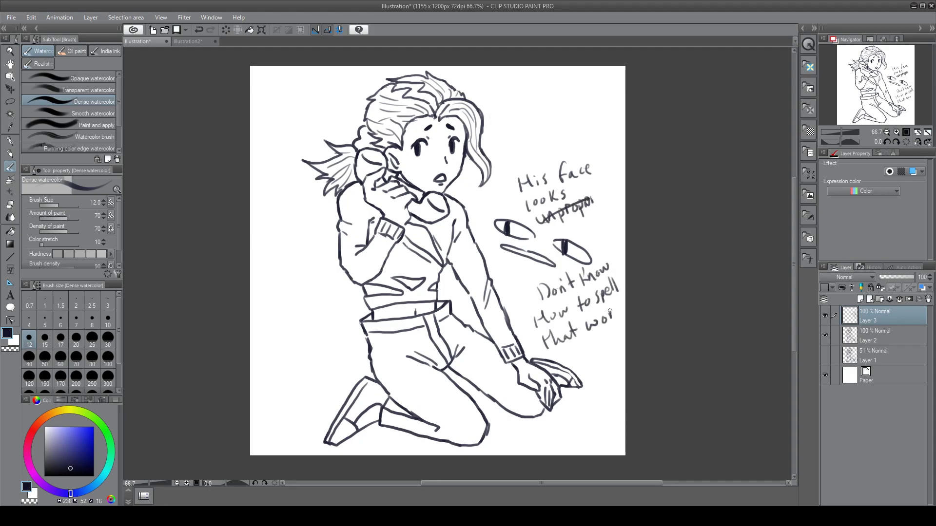
left_click_drag(521, 292, 537, 290)
left_click_drag(493, 273, 509, 286)
left_click(928, 299)
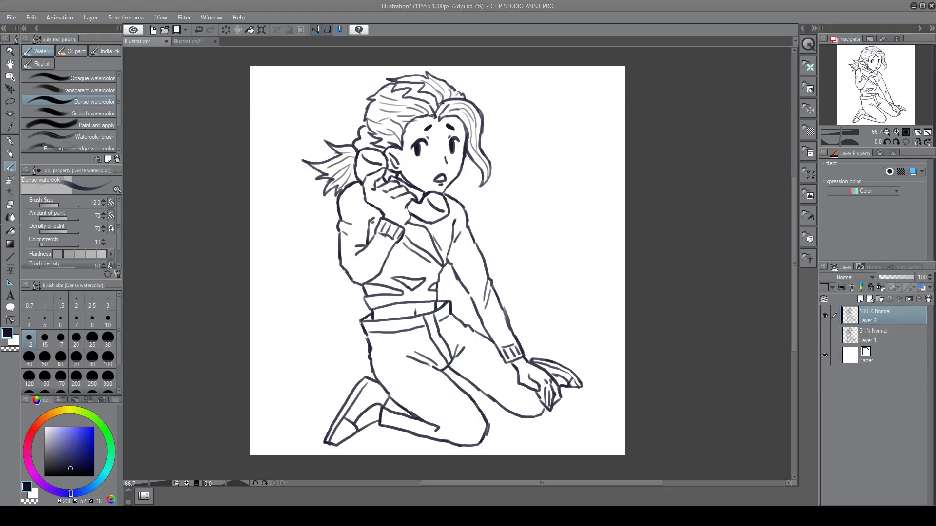
Nudge the line art on Layer 2 very slightly and return to the watercolor brush
key("k")
mouse_move(614, 180)
left_mouse_down()
mouse_move(590, 180)
mouse_move(613, 178)
left_mouse_up()
left_click(11, 166)
Delete the hidden sketch layer and put a new empty layer beneath the line art
left_click(881, 335)
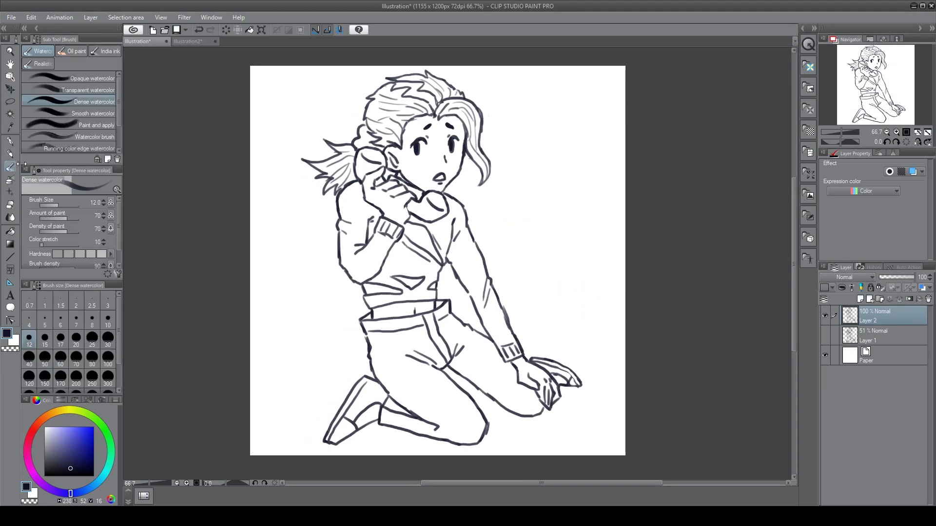
left_click(928, 299)
left_click(849, 323)
left_click(860, 299)
left_click_drag(877, 316, 877, 340)
Paint the face, hands, chest, midriff and ankle in light orange (H30 S50 V100) with the Opaque watercolor brush at size 25
left_click(78, 78)
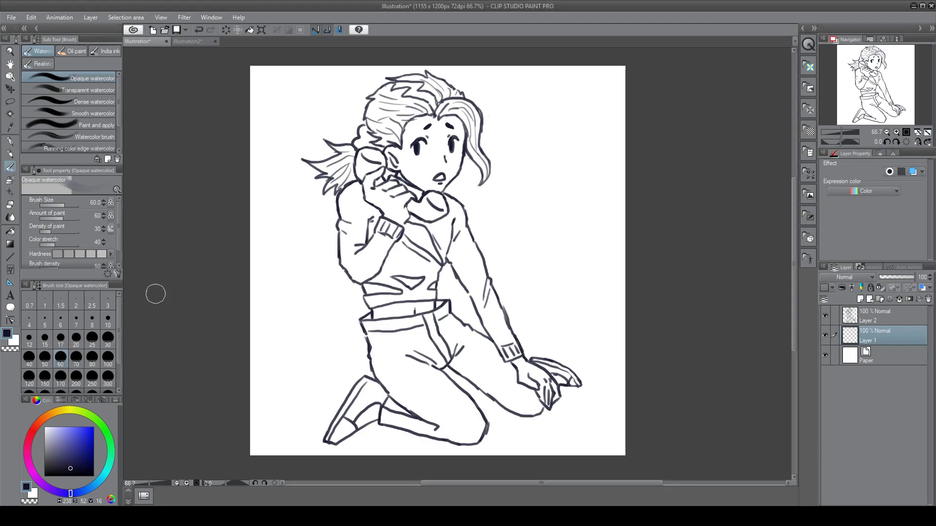
left_click(48, 415)
left_click(69, 427)
mouse_move(435, 134)
left_mouse_down()
mouse_move(422, 163)
mouse_move(432, 128)
mouse_move(456, 176)
mouse_move(396, 161)
mouse_move(370, 195)
mouse_move(405, 205)
mouse_move(404, 223)
mouse_move(417, 237)
left_mouse_up()
left_click(373, 193)
left_click(92, 339)
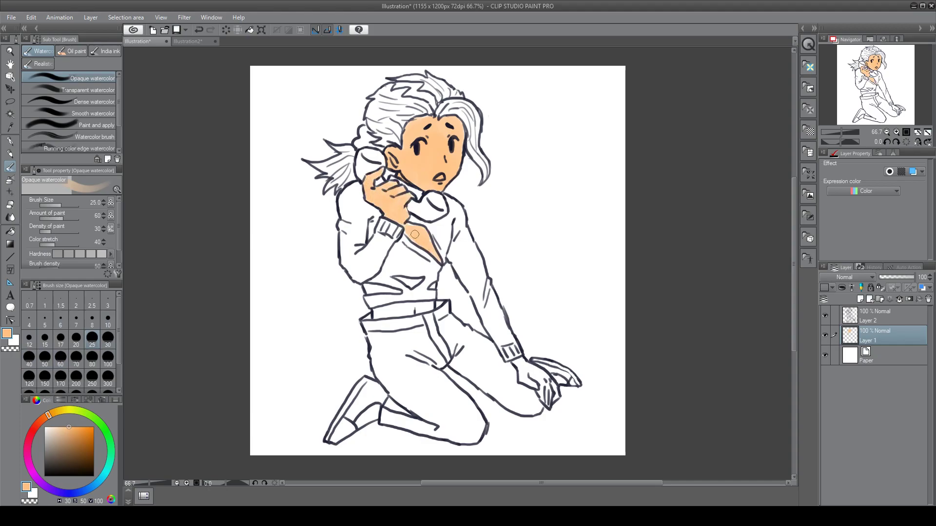
mouse_move(519, 360)
left_mouse_down()
mouse_move(525, 381)
mouse_move(548, 393)
mouse_move(542, 385)
left_mouse_up()
mouse_move(432, 287)
left_mouse_down()
mouse_move(382, 291)
mouse_move(424, 308)
mouse_move(438, 302)
left_mouse_up()
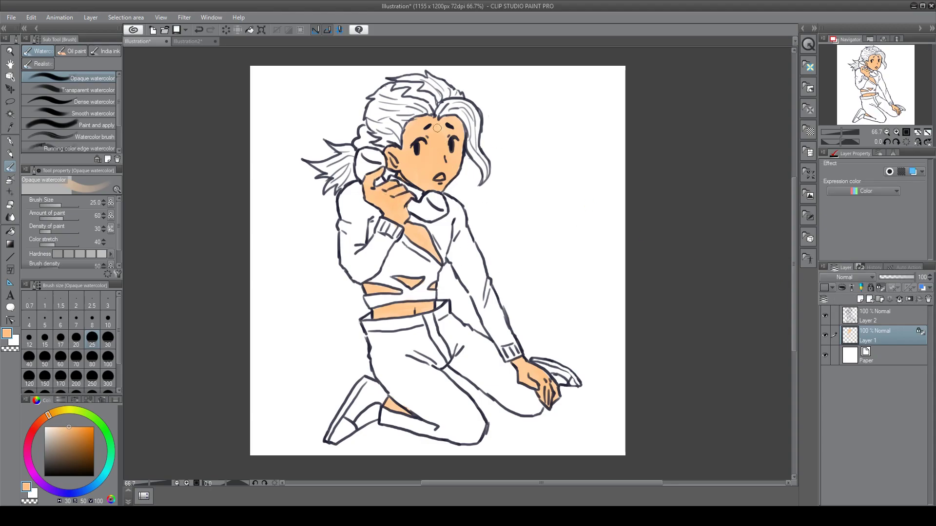
Try adding a layer mask to the skin color layer and undo it
left_click(869, 288)
left_click(875, 324)
left_click(877, 334)
left_click(880, 288)
left_click(43, 419)
left_click(59, 428)
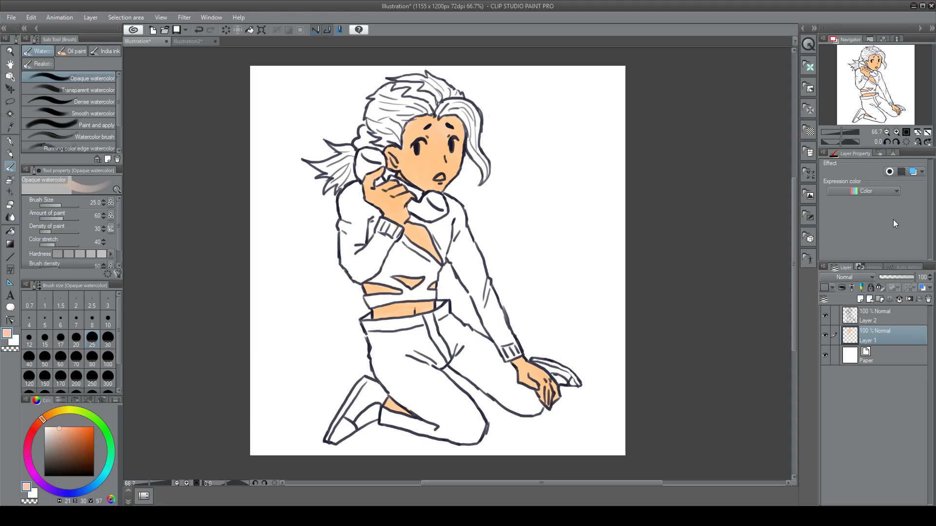
left_click(912, 173)
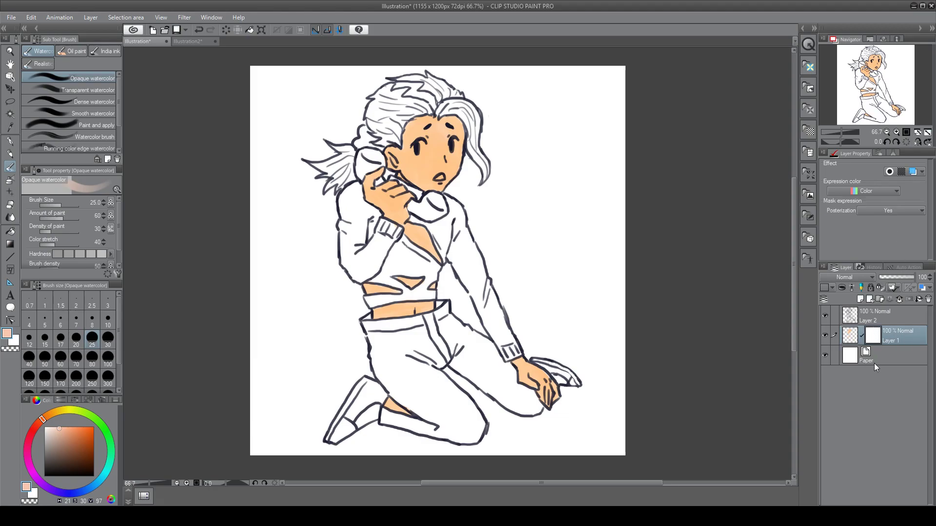
key("ctrl+z")
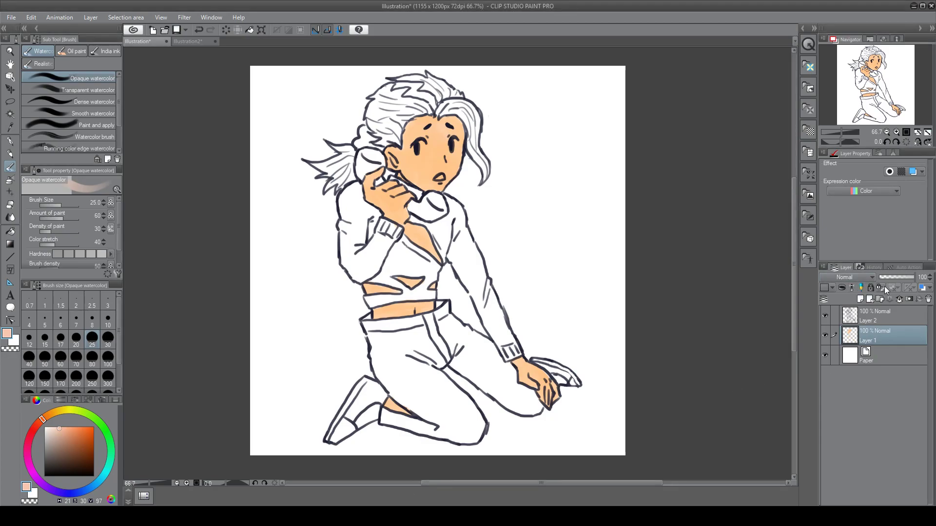
Brush very pale peach highlights (H21 S17 V98) over the face, hands and midriff, undoing the first stray stroke
left_click_drag(475, 174, 463, 196)
key("ctrl+z")
left_click(53, 428)
mouse_move(426, 155)
left_mouse_down()
mouse_move(458, 149)
mouse_move(449, 135)
mouse_move(454, 170)
mouse_move(460, 140)
left_mouse_up()
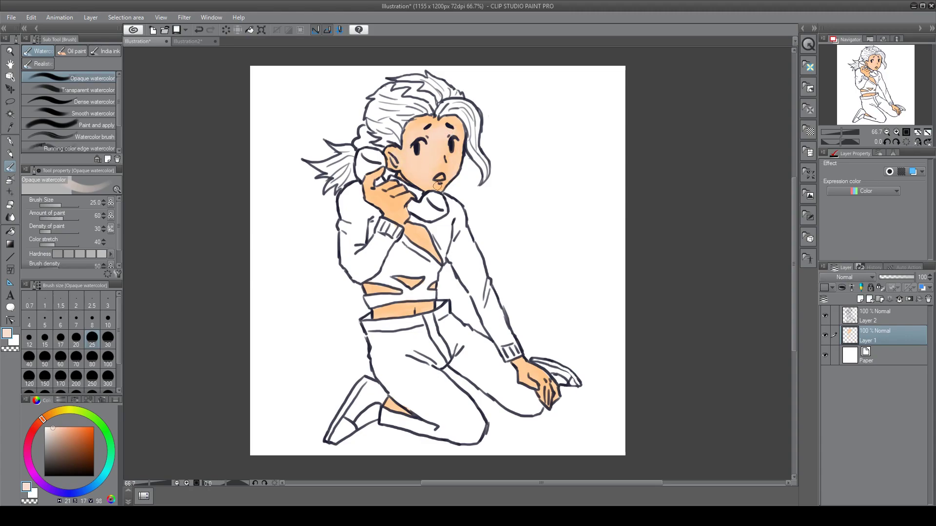
left_click_drag(370, 189, 391, 201)
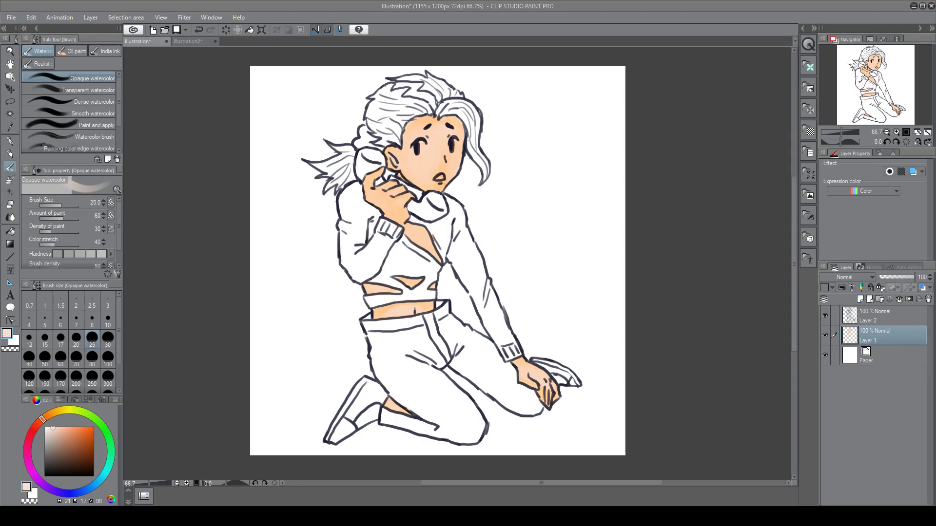
Warm the face, raised hand and midriff with salmon (H14 S47 V97) at brush size 30
left_click(67, 429)
left_click_drag(42, 419, 39, 422)
key("bracketright")
mouse_move(414, 169)
left_mouse_down()
mouse_move(458, 152)
mouse_move(444, 164)
left_mouse_up()
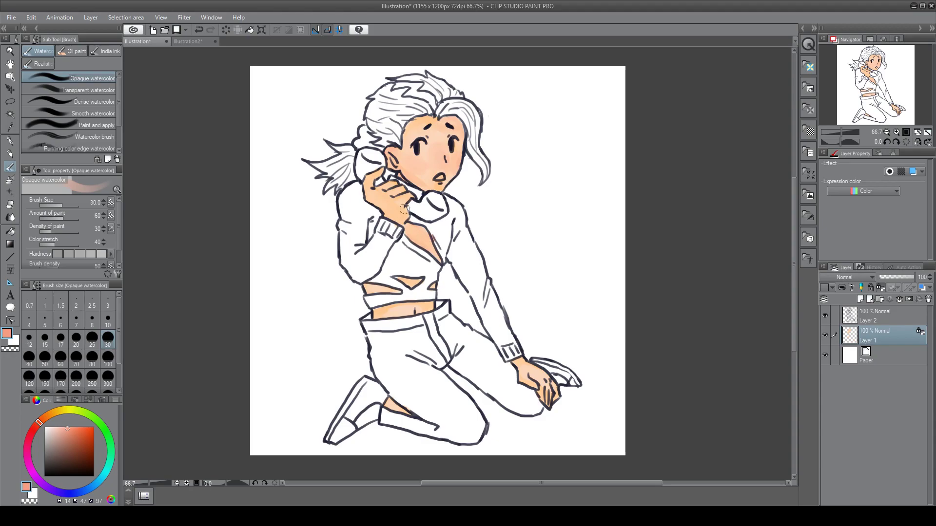
mouse_move(394, 201)
left_mouse_down()
mouse_move(384, 203)
mouse_move(376, 175)
left_mouse_up()
mouse_move(373, 287)
left_mouse_down()
mouse_move(397, 287)
mouse_move(369, 287)
mouse_move(412, 309)
left_mouse_up()
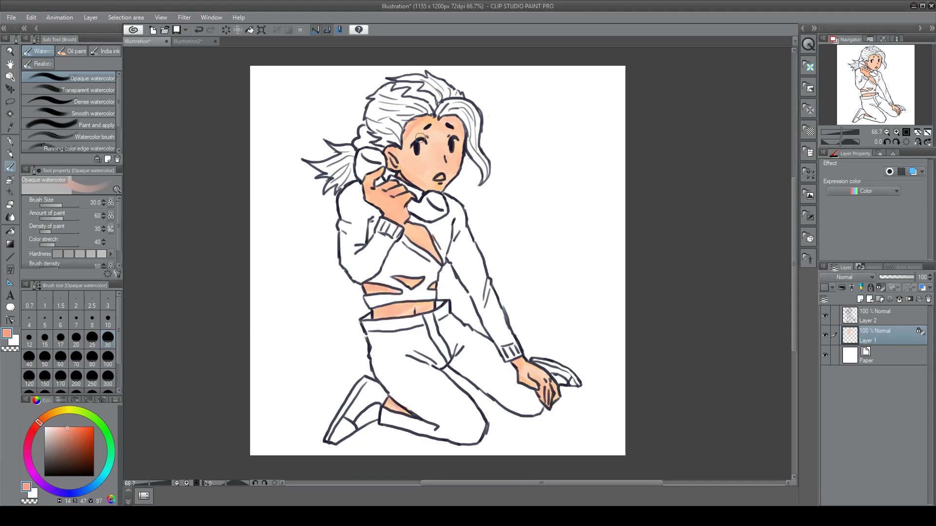
Sample a light skin tone from the cheek and blend it around the eye and over the raised hand
left_click(419, 161, "alt")
left_click_drag(418, 161, 423, 130)
left_click_drag(389, 214, 374, 201)
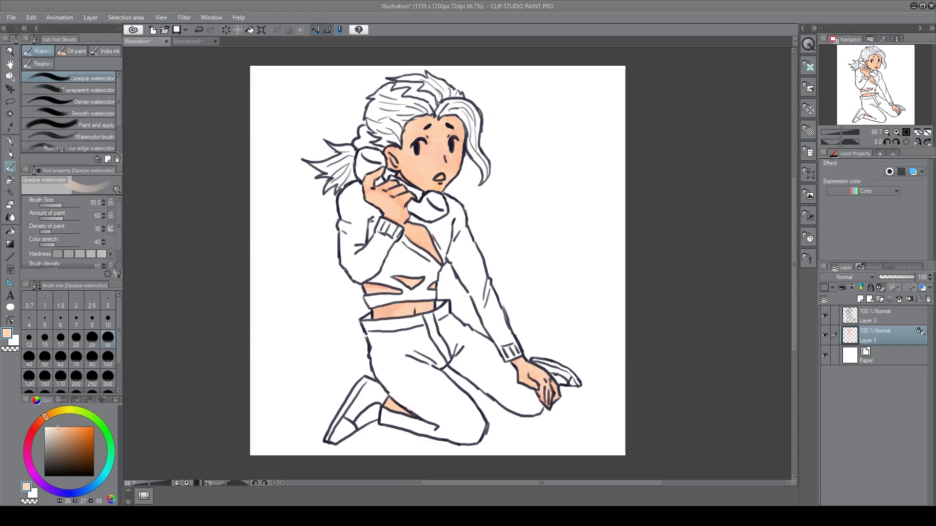
Shade the edges of the face with a muted red (H7 S58 V84) at brush size 50
left_click(36, 426)
left_click(74, 435)
left_click(45, 358)
left_click_drag(465, 150, 450, 178)
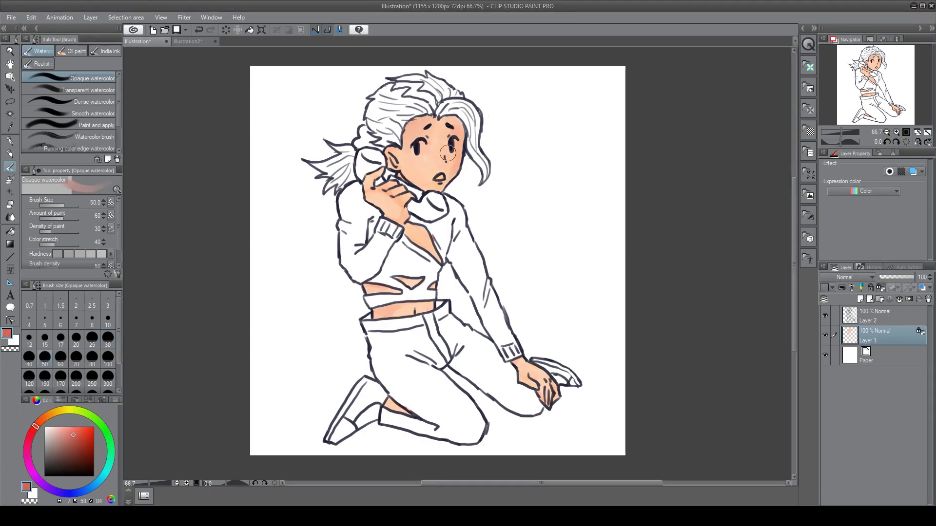
mouse_move(460, 127)
left_mouse_down()
mouse_move(483, 124)
mouse_move(438, 116)
mouse_move(468, 122)
mouse_move(447, 122)
mouse_move(452, 165)
mouse_move(409, 180)
mouse_move(385, 159)
mouse_move(425, 191)
left_mouse_up()
Add the same muted red shading to the chest, midriff, both hands and ankle
left_click(880, 287)
key("e")
key("b")
left_click(880, 288)
mouse_move(408, 235)
left_mouse_down()
mouse_move(429, 259)
mouse_move(369, 290)
mouse_move(374, 317)
mouse_move(390, 307)
mouse_move(382, 311)
left_mouse_up()
mouse_move(363, 193)
left_mouse_down()
mouse_move(390, 213)
mouse_move(395, 194)
mouse_move(373, 179)
left_mouse_up()
mouse_move(530, 372)
left_mouse_down()
mouse_move(547, 383)
mouse_move(521, 382)
left_mouse_up()
left_click_drag(400, 406, 395, 408)
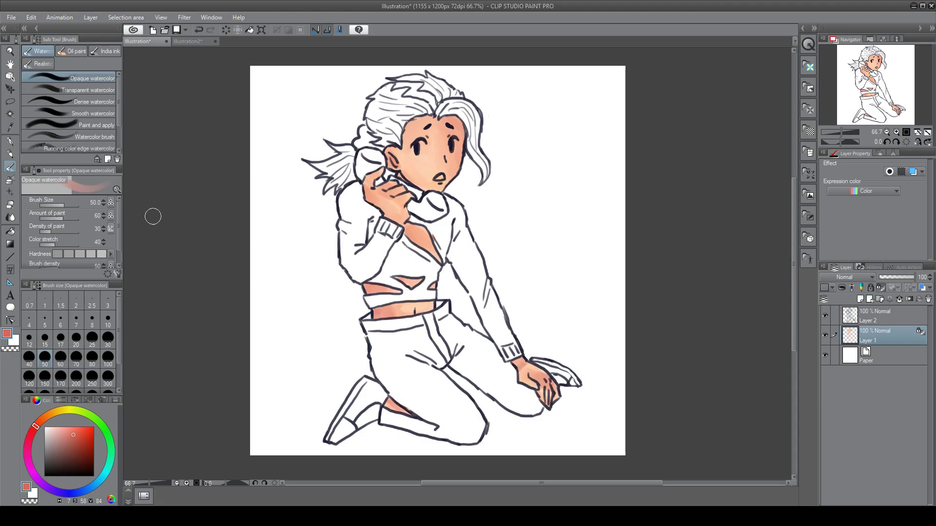
Lighten the midriff and chest with pale peach (H20 S27 V100)
left_click(42, 420)
left_click(58, 428)
left_click_drag(388, 312, 394, 310)
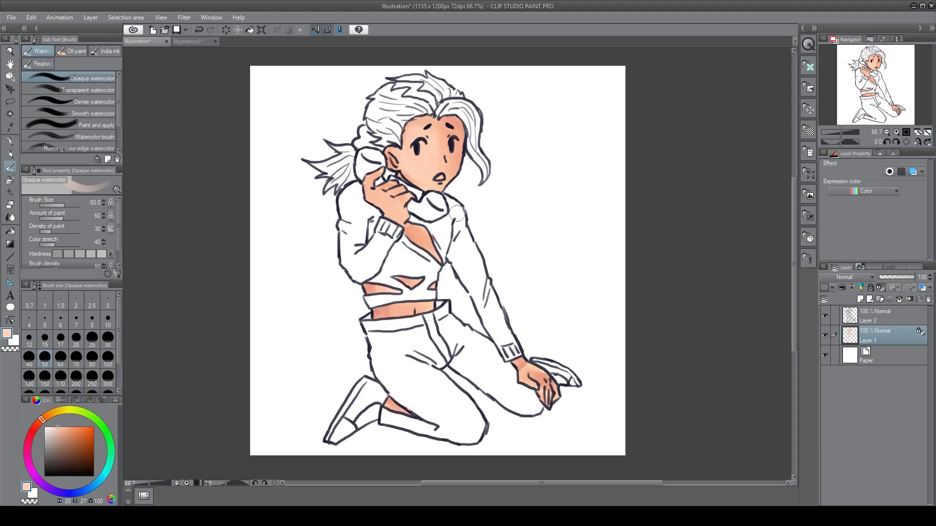
left_click_drag(419, 238, 434, 250)
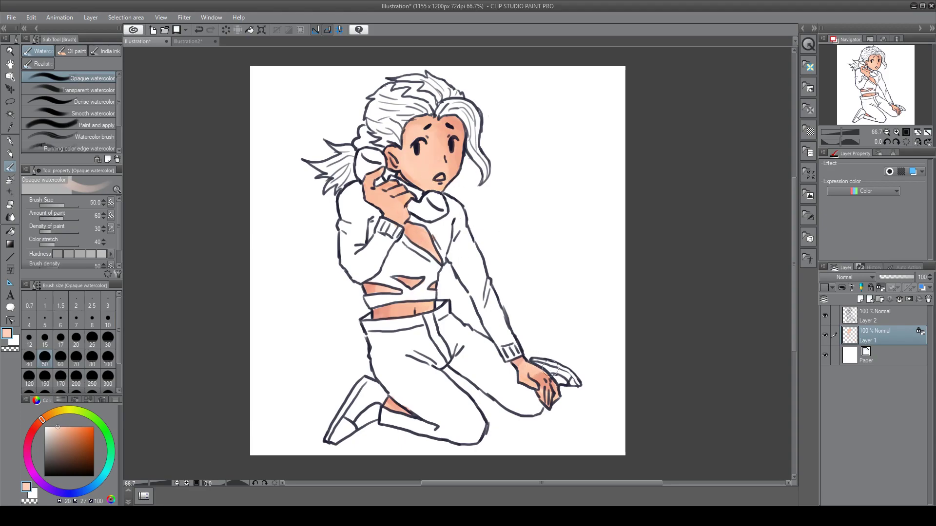
Paint the whites of the eyes in pure white at brush size 25, undoing the oversized first stroke
left_click(45, 427)
left_click_drag(418, 151, 425, 147)
key("ctrl+z")
left_click(92, 339)
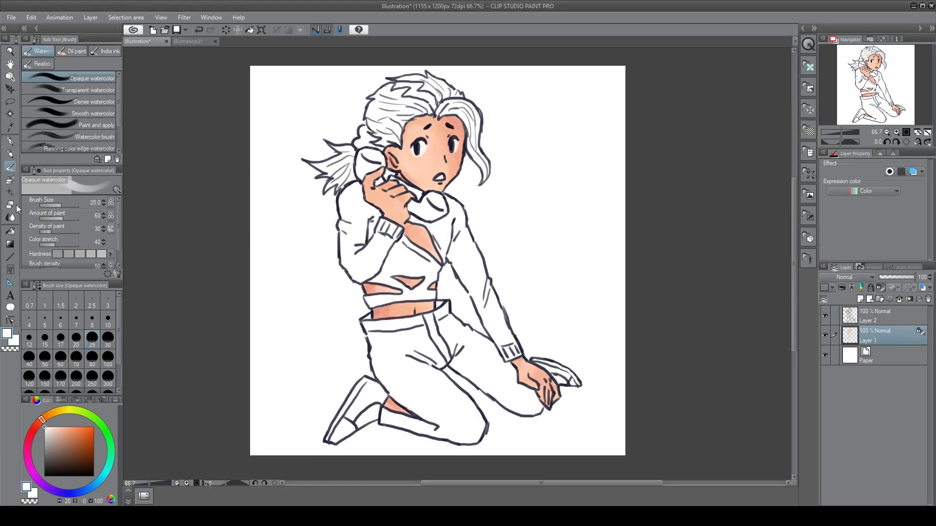
Brush a coral blush (H8 S66 V100) across the cheeks at brush size 60
left_click(60, 360)
left_click(36, 425)
left_click(77, 427)
left_click_drag(421, 164, 463, 175)
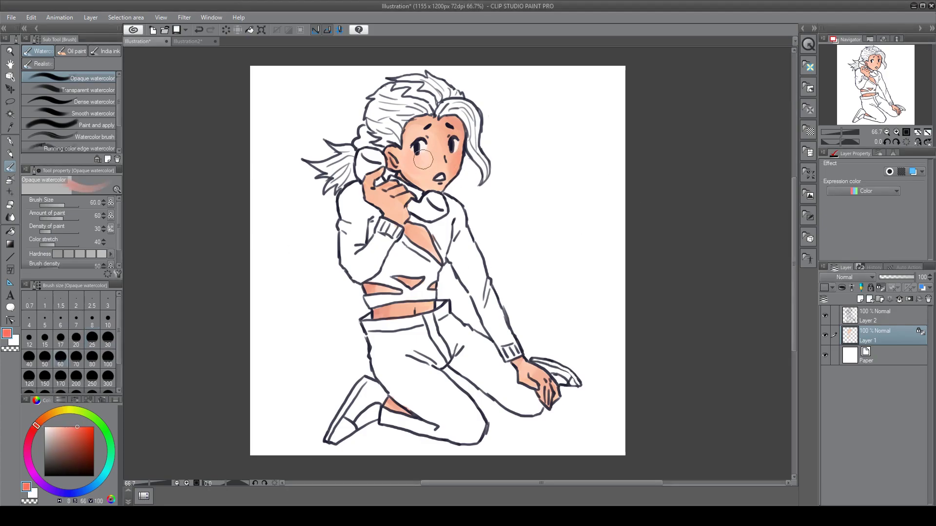
Add a new layer beneath the skin layer and paint the whole hair and ponytail crimson pink (H352 S62 V92)
left_click(860, 299)
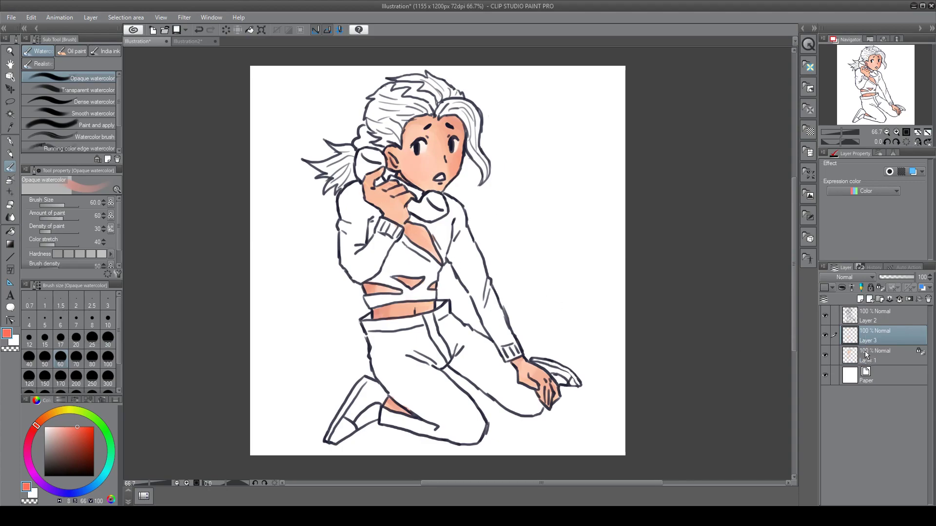
left_click_drag(877, 335, 878, 356)
left_click(30, 436)
left_click_drag(73, 429, 75, 431)
mouse_move(395, 99)
left_mouse_down()
mouse_move(401, 124)
mouse_move(372, 115)
mouse_move(453, 86)
mouse_move(485, 180)
mouse_move(351, 175)
mouse_move(341, 153)
mouse_move(334, 192)
left_mouse_up()
mouse_move(469, 139)
left_mouse_down()
mouse_move(466, 111)
mouse_move(385, 117)
left_mouse_up()
left_click_drag(473, 158, 483, 183)
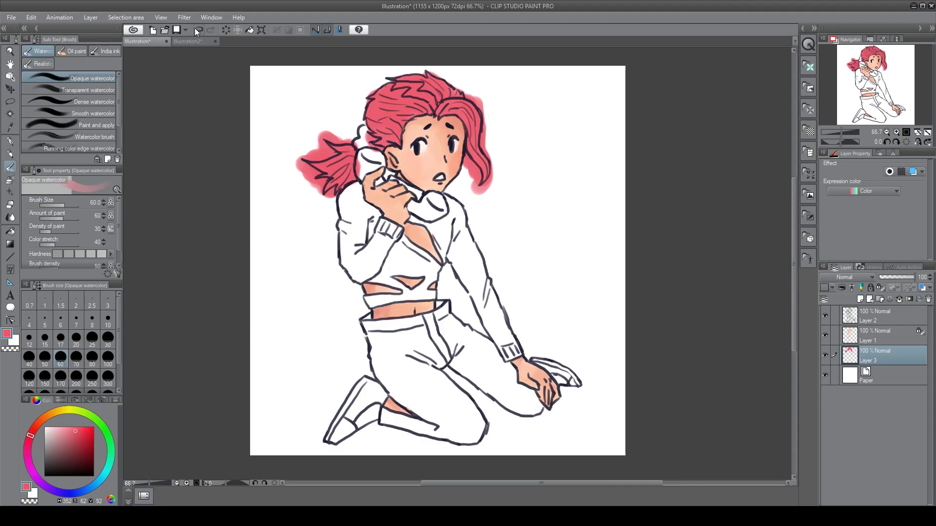
left_click(88, 400)
left_click(65, 400)
left_click(39, 400)
left_click(66, 400)
left_click(37, 400)
left_click(74, 400)
left_click(115, 400)
left_click(39, 400)
Auto-select the blank area outside the line art, erase the hair color spilling past the outline on Layer 3, and deselect
mouse_move(429, 72)
left_mouse_down()
mouse_move(366, 108)
mouse_move(302, 163)
mouse_move(327, 190)
left_mouse_up()
left_click(882, 315)
left_click(10, 114)
left_click(101, 68)
left_click(543, 278)
left_click(877, 359)
key("e")
left_click_drag(362, 122, 366, 106)
mouse_move(410, 70)
left_mouse_down()
mouse_move(485, 117)
mouse_move(481, 190)
mouse_move(462, 152)
left_mouse_up()
left_click(10, 114)
left_click(126, 17)
left_click(143, 41)
Auto-select the hair tie on the line art layer, erase the pink inside it on Layer 3, and deselect
left_click(877, 315)
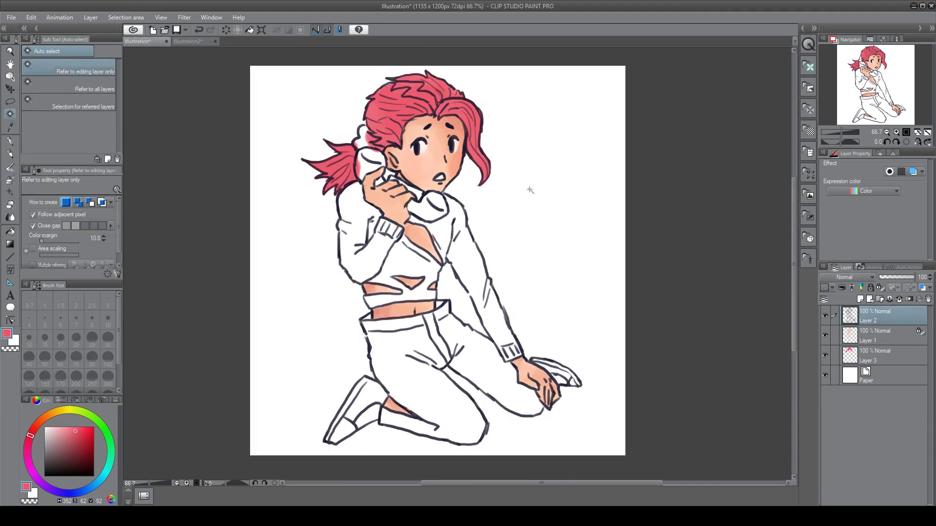
left_click(364, 139)
left_click(878, 356)
left_click(10, 204)
left_click(878, 316)
left_click_drag(362, 131, 378, 152)
left_click(281, 164)
Auto-select the phone's earpiece, clear the hair color inside it on Layer 3, and deselect
left_click(9, 114)
left_click(369, 163)
left_click(878, 356)
left_click(10, 204)
left_click(285, 195)
Auto-select the raised arm's sleeve, erase the hair color spilling onto it on Layer 3, and deselect
left_click(878, 316)
left_click(11, 115)
left_click(349, 201)
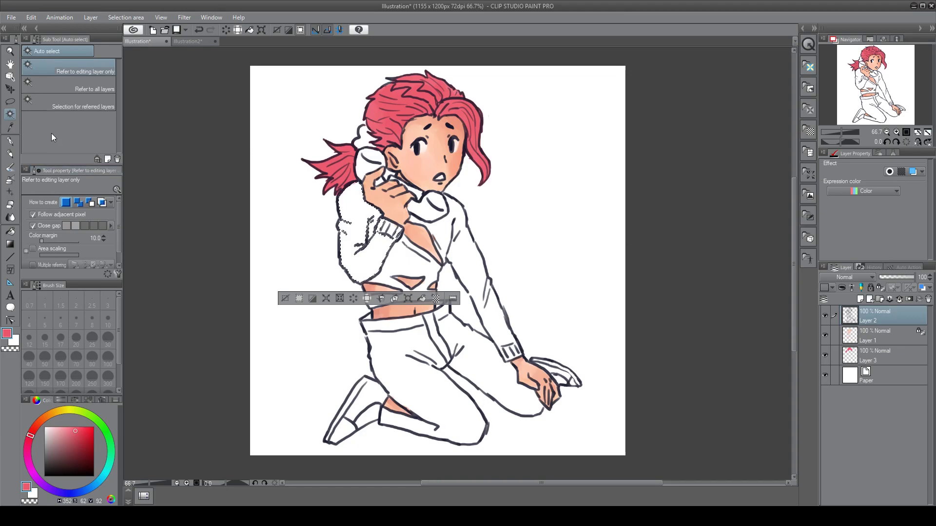
left_click(10, 204)
left_click(878, 355)
left_click(284, 298)
Lock the transparent pixels of the hair color layer and switch back to the Opaque watercolor brush
left_click(871, 288)
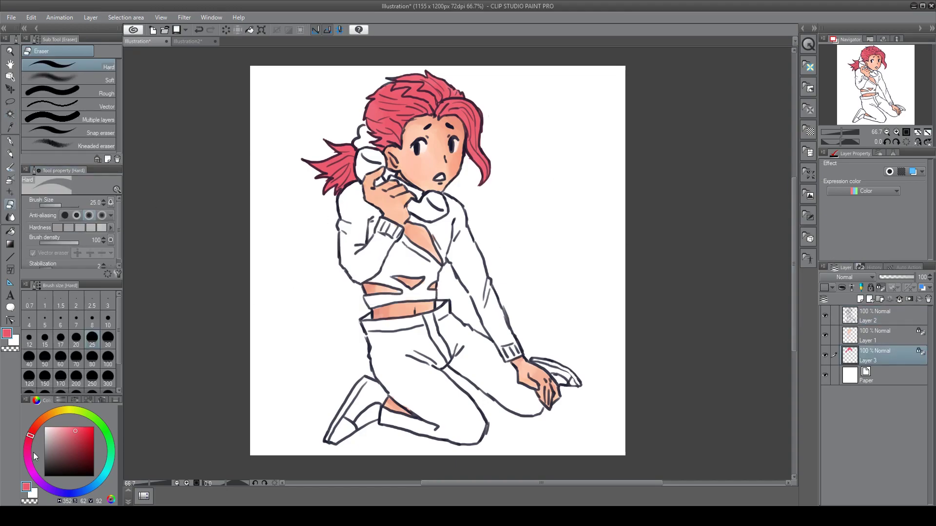
left_click_drag(64, 478, 102, 476)
left_click(10, 167)
key("ctrl+z")
left_click_drag(393, 130, 393, 131)
left_click(40, 482)
key("ctrl+z")
left_click_drag(42, 476, 47, 417)
mouse_move(362, 122)
left_mouse_down()
mouse_move(380, 135)
mouse_move(389, 129)
left_mouse_up()
key("ctrl+z")
Shade the front lock, crown and back of the hair with dark purple (H287 S57 V19), and sample the hair's pink for blending
left_click(38, 480)
left_click(73, 467)
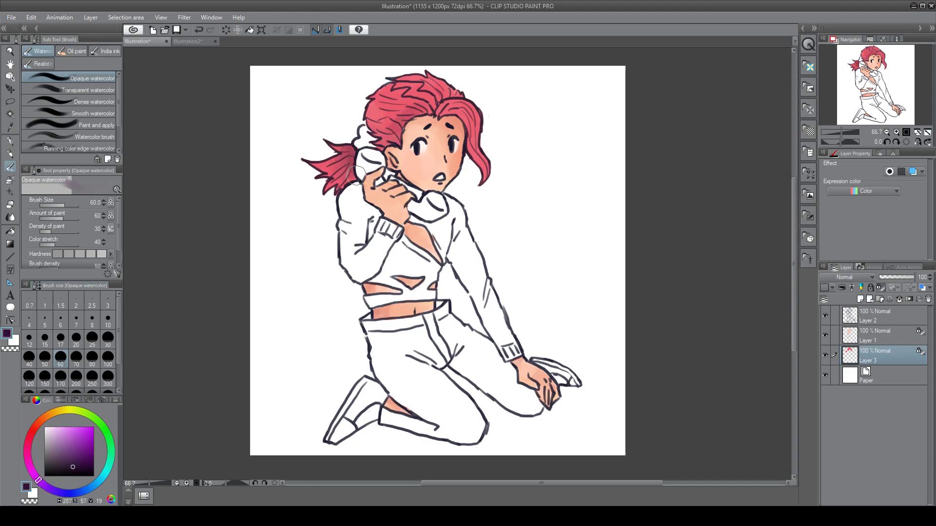
mouse_move(440, 109)
left_mouse_down()
mouse_move(473, 116)
mouse_move(484, 183)
left_mouse_up()
left_click_drag(456, 91, 430, 81)
left_click_drag(372, 97, 377, 127)
left_click(350, 153, "alt")
left_click(384, 116, "alt")
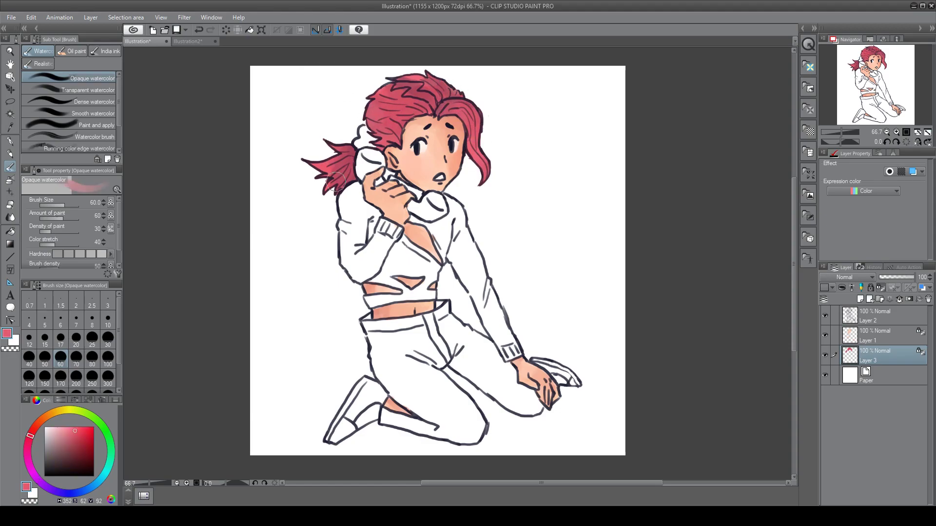
Paint a dark purple shadow beneath the jagged strands on top of the head at brush size 25
left_click(115, 401)
left_click(40, 411)
left_click(37, 400)
left_click(92, 340)
left_click_drag(397, 84, 434, 105)
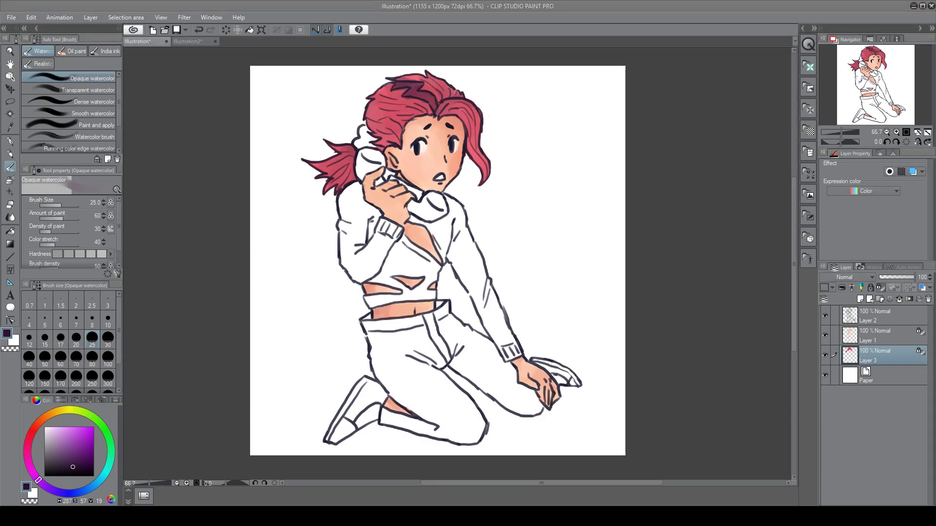
Undo the dark purple crown shadow and paint softer shading over the crown and ponytail, blending with the pink sampled from the ponytail
key("ctrl+z")
key("ctrl+z")
key("ctrl+z")
key("ctrl+z")
left_click_drag(411, 106, 383, 122)
left_click_drag(431, 85, 461, 118)
left_click(337, 166, "alt")
mouse_move(352, 156)
left_mouse_down()
mouse_move(348, 175)
mouse_move(331, 162)
left_mouse_up()
left_click_drag(422, 100, 390, 105)
left_click_drag(378, 127, 395, 137)
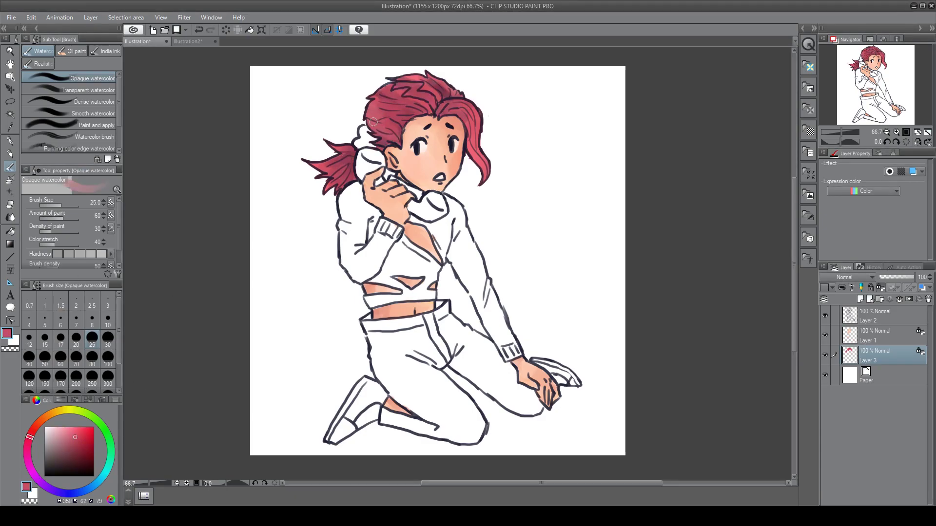
Add light pink highlights (H350 S41 V90) to the crown, back of the head and ponytail with a color sampled from the hair
left_click(456, 87, "alt")
left_click_drag(408, 93, 433, 110)
mouse_move(438, 83)
left_mouse_down()
mouse_move(444, 89)
mouse_move(414, 87)
mouse_move(434, 109)
left_mouse_up()
key("ctrl+z")
key("ctrl+z")
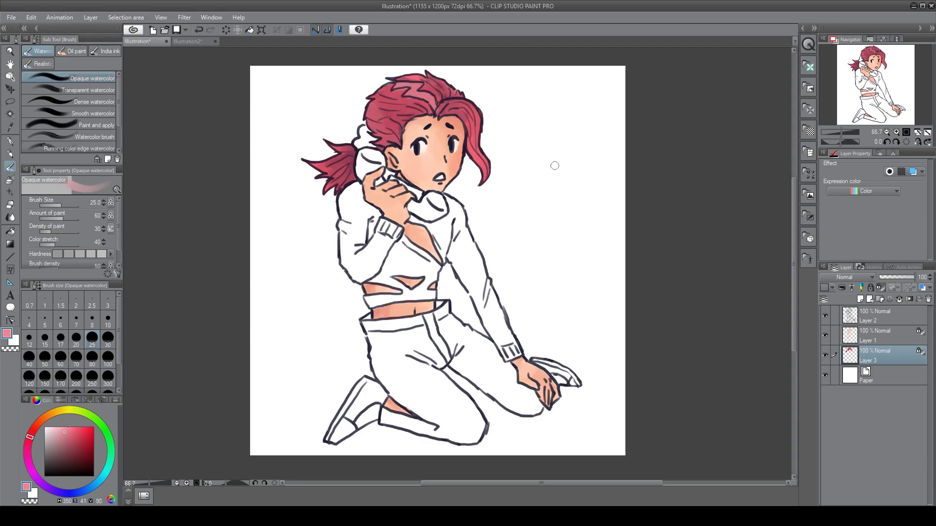
left_click_drag(367, 124, 404, 115)
mouse_move(336, 158)
left_mouse_down()
mouse_move(351, 179)
mouse_move(348, 162)
mouse_move(336, 186)
mouse_move(331, 162)
left_mouse_up()
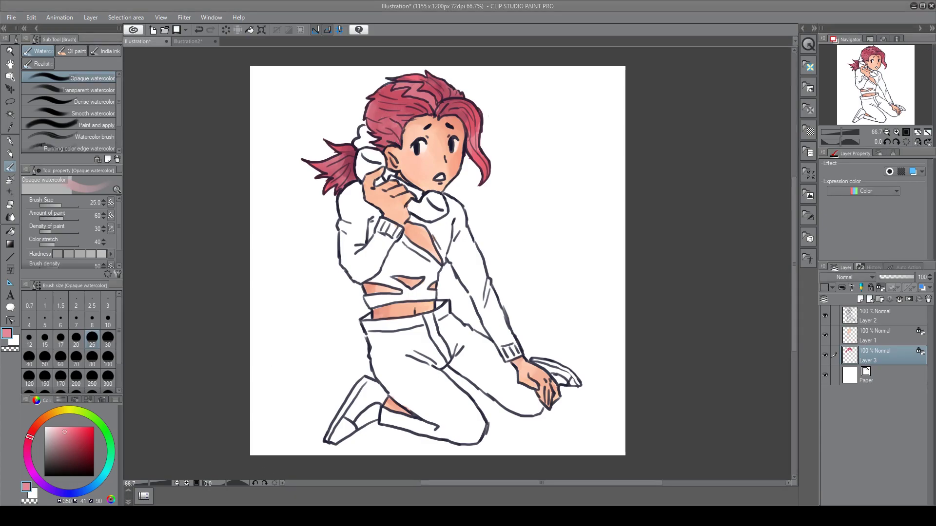
Create a new layer directly beneath the hair color Layer 3 and return to the Opaque watercolor brush
left_click(870, 338)
key("e")
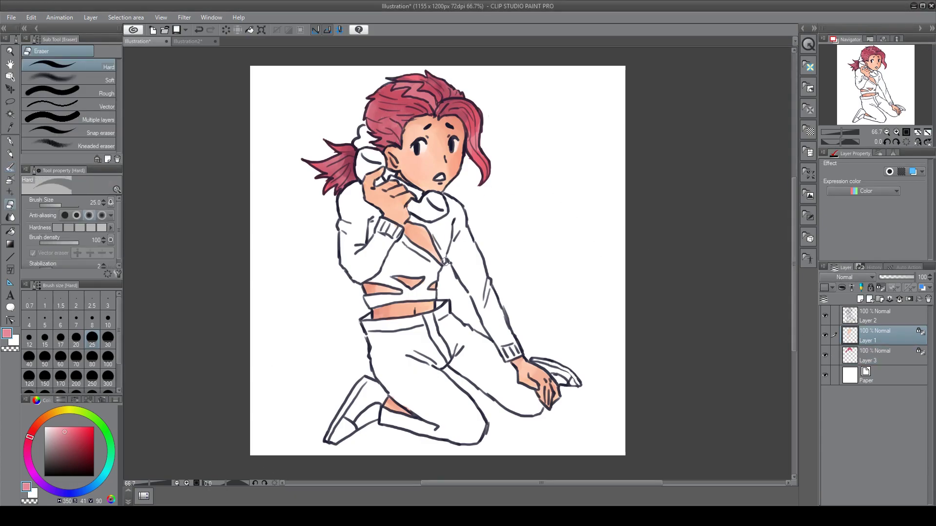
left_click(872, 358)
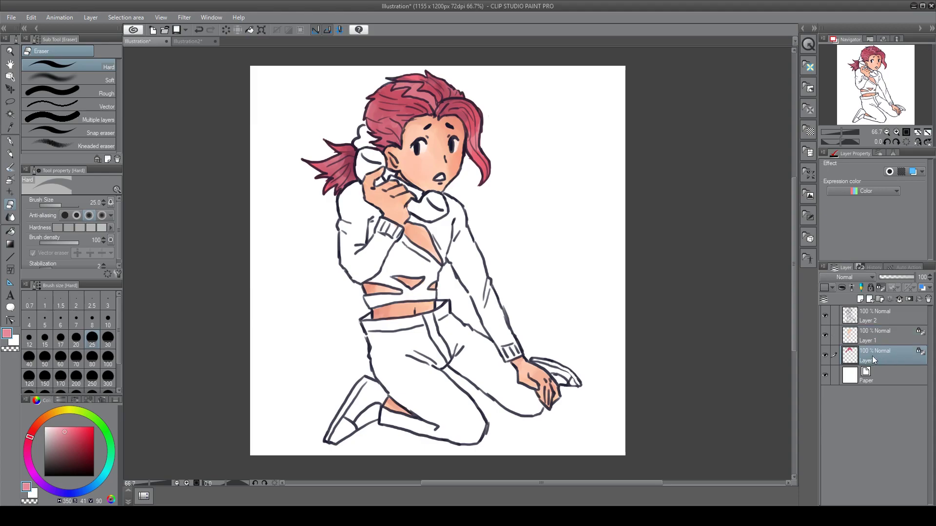
left_click(860, 299)
left_click_drag(873, 356, 872, 376)
left_click(10, 166)
Try several reds for the sweater with test strokes on the raised arm, undoing each one
left_click(31, 434)
left_click(82, 433)
mouse_move(348, 188)
left_mouse_down()
mouse_move(345, 237)
mouse_move(355, 217)
mouse_move(373, 249)
mouse_move(342, 240)
mouse_move(370, 253)
left_mouse_up()
key("ctrl+z")
left_click(30, 436)
key("ctrl+z")
left_click(68, 450)
key("ctrl+z")
left_click(72, 436)
key("ctrl+z")
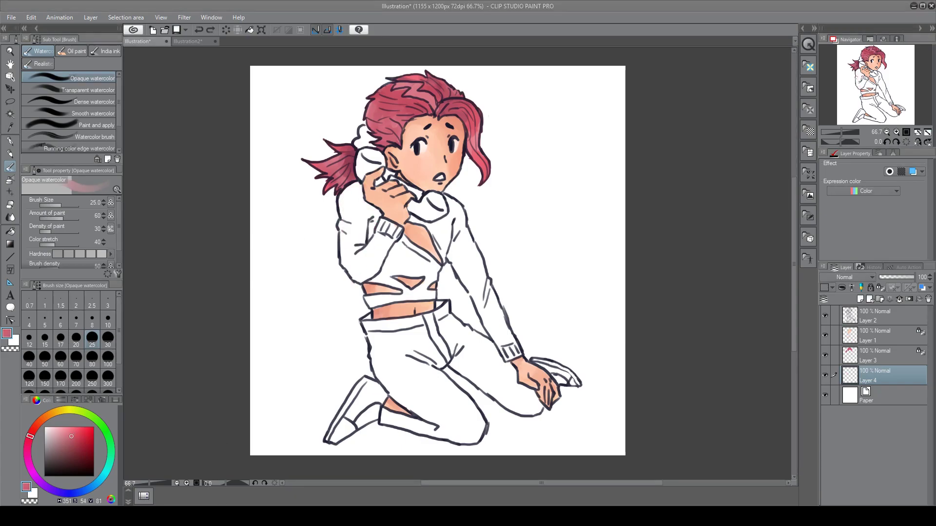
Paint the sweater's sleeves and body red (H351 S73 V78) on Layer 4 at brush size 60
left_click(81, 438)
mouse_move(350, 187)
left_mouse_down()
mouse_move(347, 236)
mouse_move(361, 248)
mouse_move(429, 264)
mouse_move(429, 229)
mouse_move(478, 292)
mouse_move(431, 226)
mouse_move(463, 244)
mouse_move(339, 220)
mouse_move(358, 266)
mouse_move(437, 240)
left_mouse_up()
left_click(61, 359)
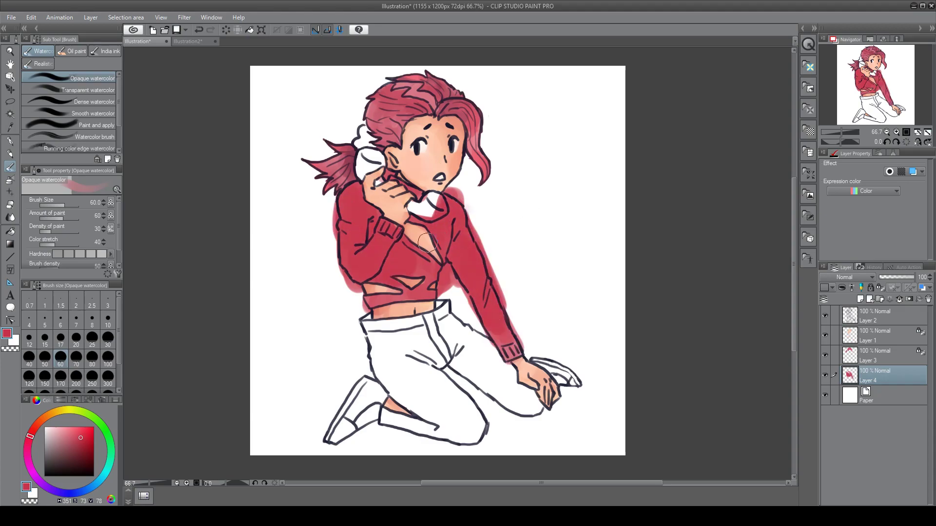
Try a retouching stroke beside the phone receiver on Layer 1 and undo it
left_click(873, 336)
key("e")
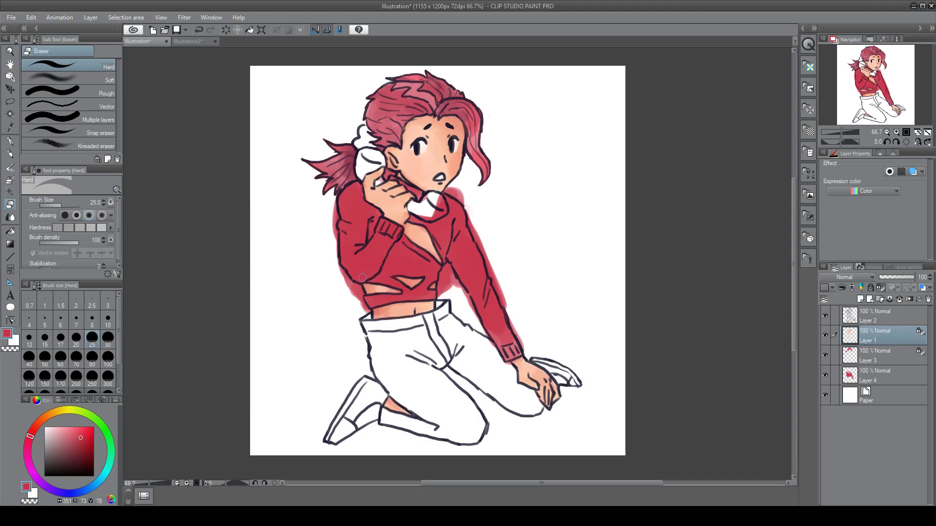
left_click(10, 165)
left_click_drag(429, 216, 400, 213)
key("ctrl+z")
left_click(10, 204)
key("ctrl+z")
Fill the unpainted gaps around the sweater's hem and midriff with red on Layer 4
key("b")
left_click(875, 375)
left_click_drag(396, 304, 381, 306)
left_click_drag(417, 276, 356, 296)
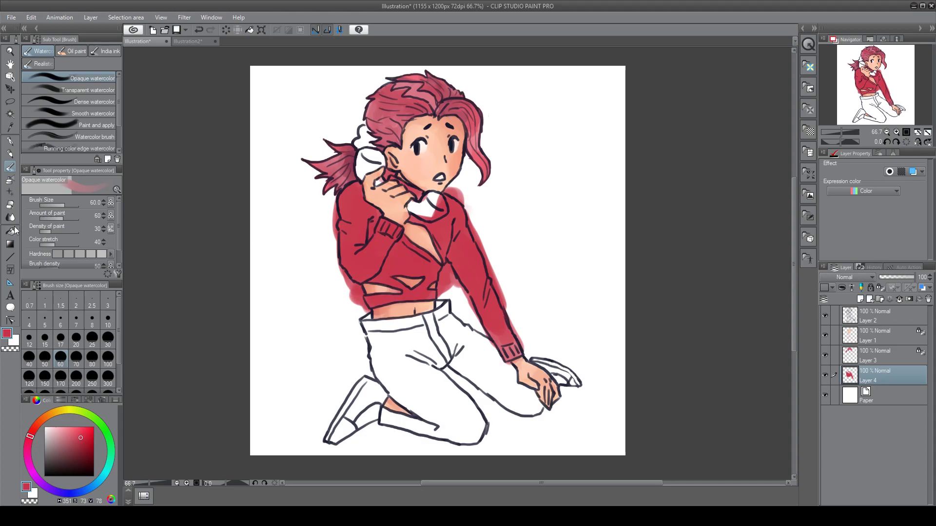
Auto-select the area outside the figure from the Layer 2 line art, erase the red spill on Layer 4, and deselect
left_click(10, 204)
left_click(876, 319)
left_click(10, 114)
left_click(293, 195)
left_click(9, 204)
left_click(876, 375)
mouse_move(334, 200)
left_mouse_down()
mouse_move(334, 235)
mouse_move(365, 312)
left_mouse_up()
left_click_drag(460, 194, 518, 344)
left_click_drag(461, 196, 454, 196)
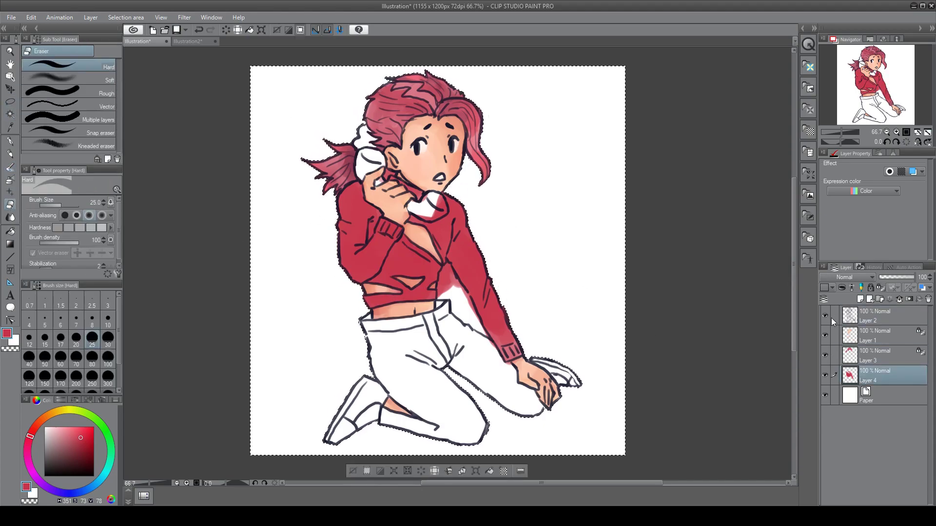
key("ctrl+d")
Auto-select the gap between the supporting arm and the torso and erase the red inside it on Layer 4
left_click(10, 114)
left_click(876, 317)
left_click(460, 286)
left_click(877, 374)
left_click(10, 205)
mouse_move(442, 297)
left_mouse_down()
mouse_move(447, 271)
mouse_move(483, 332)
left_mouse_up()
Auto-select the phone receiver, erase the red over it on Layer 4, deselect, and clean up the sweater's midriff cutout
left_click(9, 114)
left_click(287, 107)
left_click(366, 249)
left_click(435, 365)
left_click(354, 472)
left_click(877, 316)
left_click(416, 211)
left_click(465, 216, "ctrl+shift")
left_click_drag(442, 199, 416, 210)
key("ctrl+d")
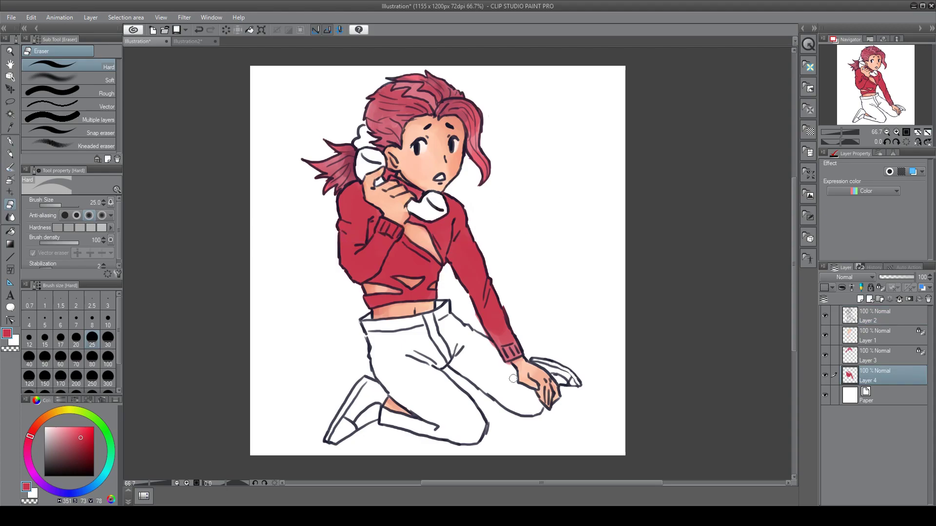
left_click_drag(409, 284, 419, 282)
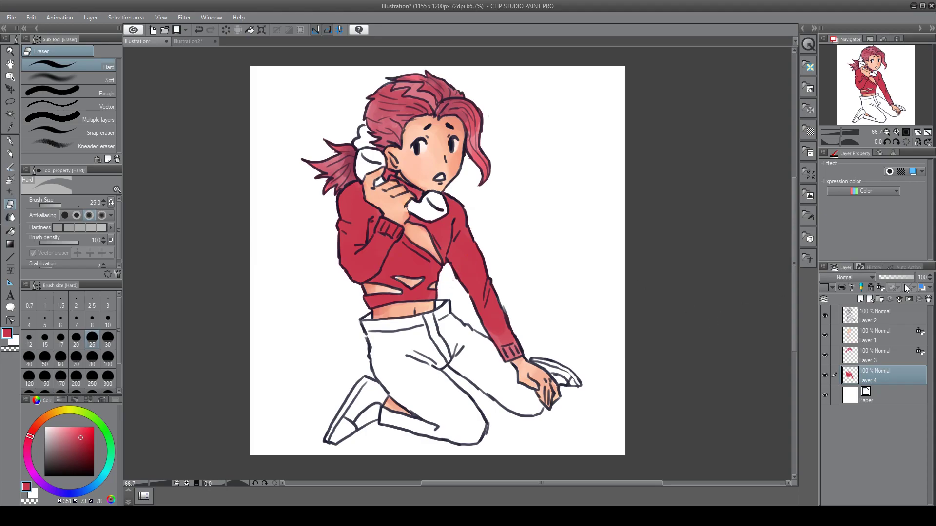
Lock the transparent pixels of Layer 4 and shade the sweater's body and sleeves with dark red (H338 S65 V47) at brush size 30
left_click(896, 288)
key("b")
left_click(30, 442)
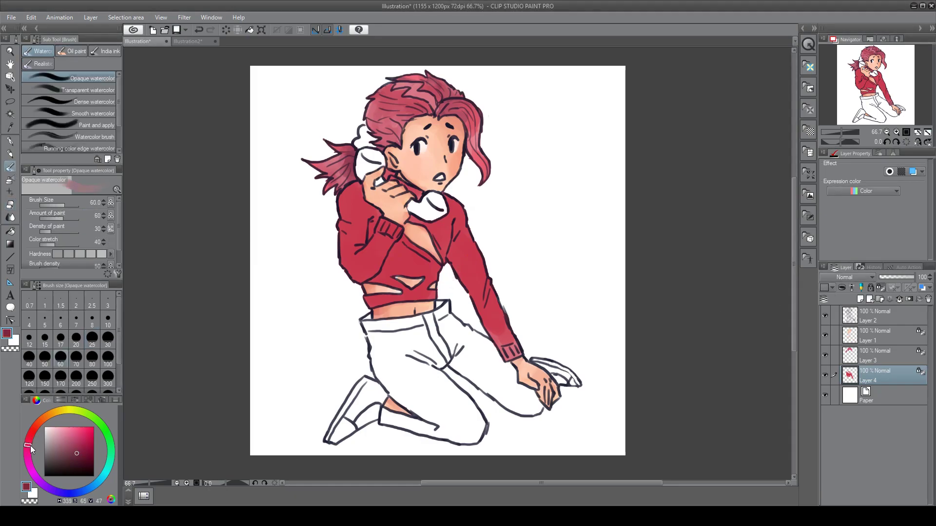
mouse_move(350, 190)
left_mouse_down()
mouse_move(361, 245)
mouse_move(341, 195)
mouse_move(345, 239)
mouse_move(364, 244)
mouse_move(350, 275)
mouse_move(370, 273)
mouse_move(383, 230)
mouse_move(366, 239)
mouse_move(350, 182)
left_mouse_up()
key("ctrl+z")
key("bracketleft")
key("bracketleft")
key("bracketleft")
mouse_move(425, 253)
left_mouse_down()
mouse_move(442, 231)
mouse_move(390, 247)
mouse_move(396, 284)
mouse_move(410, 270)
mouse_move(373, 303)
mouse_move(423, 293)
mouse_move(447, 246)
mouse_move(463, 242)
mouse_move(482, 286)
left_mouse_up()
mouse_move(504, 355)
left_mouse_down()
mouse_move(510, 341)
mouse_move(498, 325)
left_mouse_up()
left_click(880, 288)
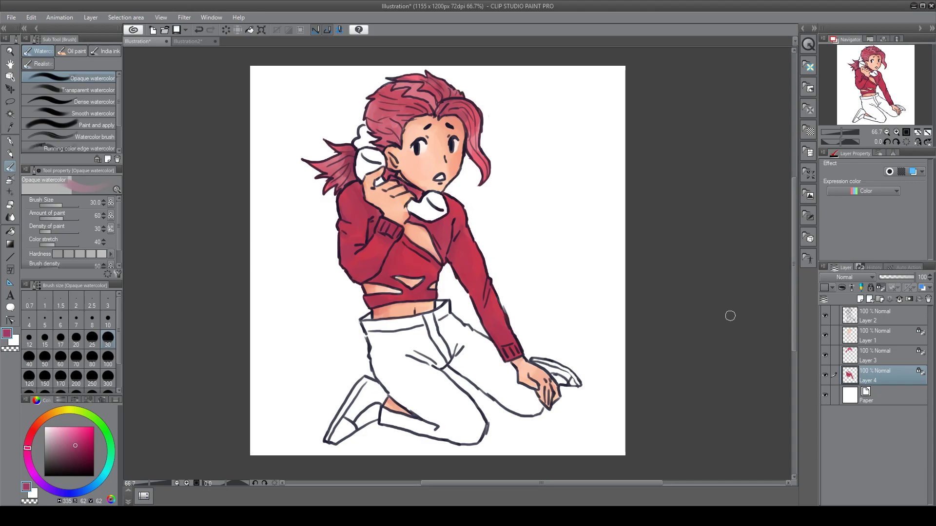
Create a new layer beneath Layer 4 and auto-select the trousers from the Layer 2 line art for painting on it
left_click(860, 299)
left_click_drag(878, 376, 877, 398)
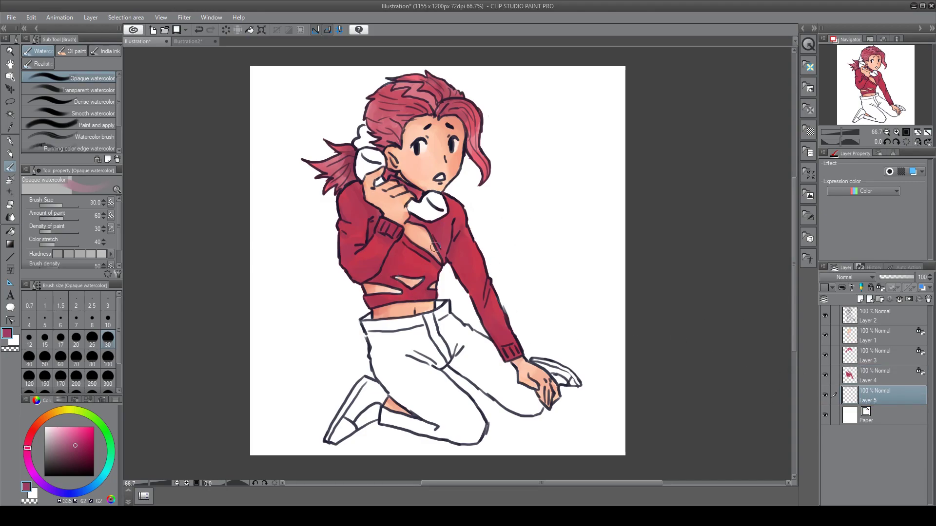
left_click(876, 315)
key("w")
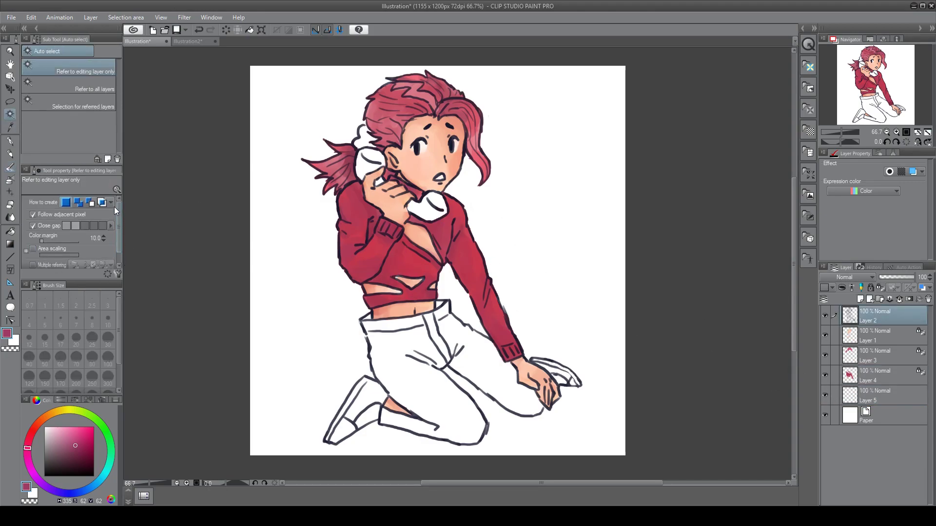
left_click(398, 342)
left_click(878, 396)
key("b")
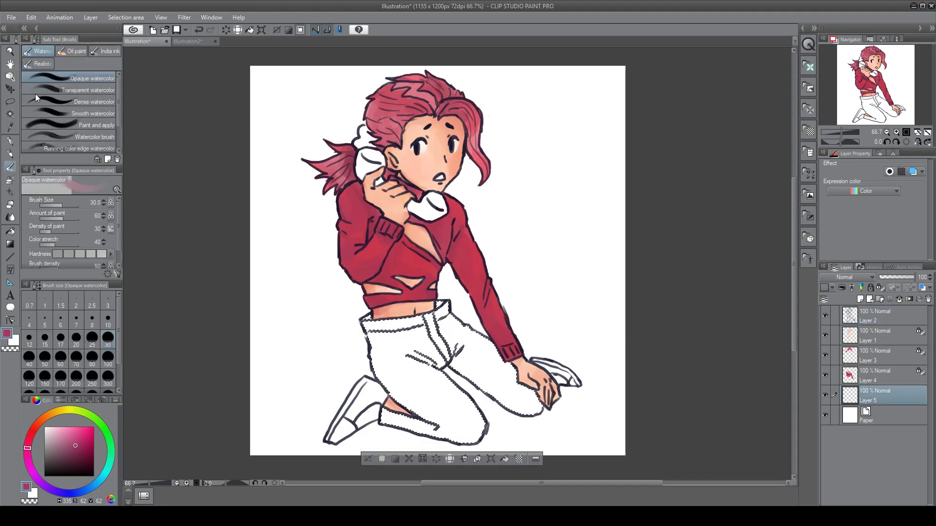
Paint the trousers purple (H284 S50 V52) on Layer 5 at brush size 60, deselecting to cover the remaining edges
left_click(40, 481)
left_click(82, 451)
left_click_drag(366, 326, 483, 303)
key("ctrl+z")
left_click(69, 450)
mouse_move(367, 326)
left_mouse_down()
mouse_move(454, 314)
mouse_move(375, 329)
mouse_move(440, 323)
mouse_move(375, 360)
mouse_move(469, 354)
mouse_move(466, 435)
mouse_move(430, 425)
mouse_move(503, 398)
mouse_move(512, 363)
mouse_move(380, 379)
mouse_move(424, 351)
mouse_move(495, 354)
mouse_move(368, 384)
mouse_move(379, 335)
mouse_move(458, 311)
mouse_move(490, 376)
mouse_move(455, 335)
left_mouse_up()
key("ctrl+z")
key("bracketright")
key("bracketright")
key("bracketright")
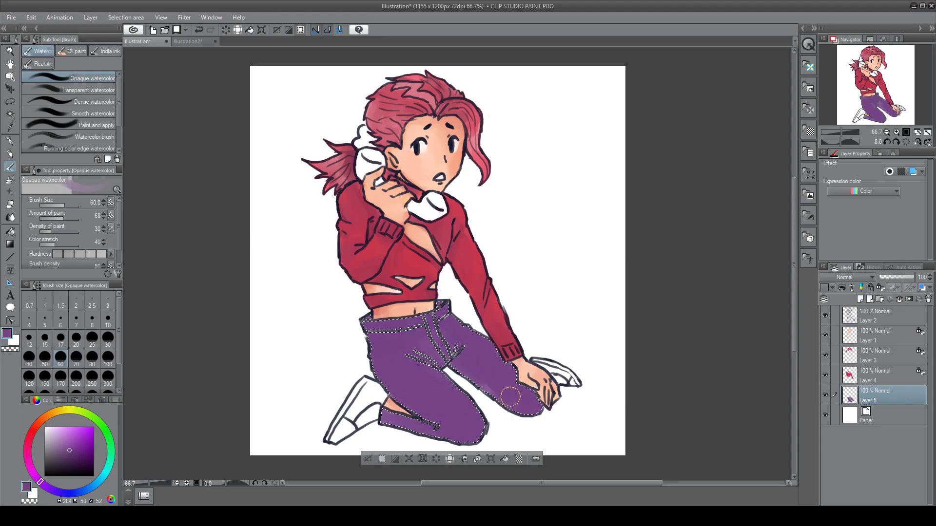
key("ctrl+d")
mouse_move(454, 401)
left_mouse_down()
mouse_move(532, 397)
mouse_move(417, 412)
mouse_move(387, 385)
mouse_move(439, 396)
mouse_move(420, 321)
mouse_move(448, 327)
mouse_move(483, 351)
mouse_move(392, 375)
mouse_move(488, 424)
mouse_move(533, 412)
left_mouse_up()
Auto-select the area outside the figure and erase the purple spill around the hip, knees and legs on Layer 5
left_click(877, 316)
left_click(9, 114)
left_click(310, 244)
left_click(10, 204)
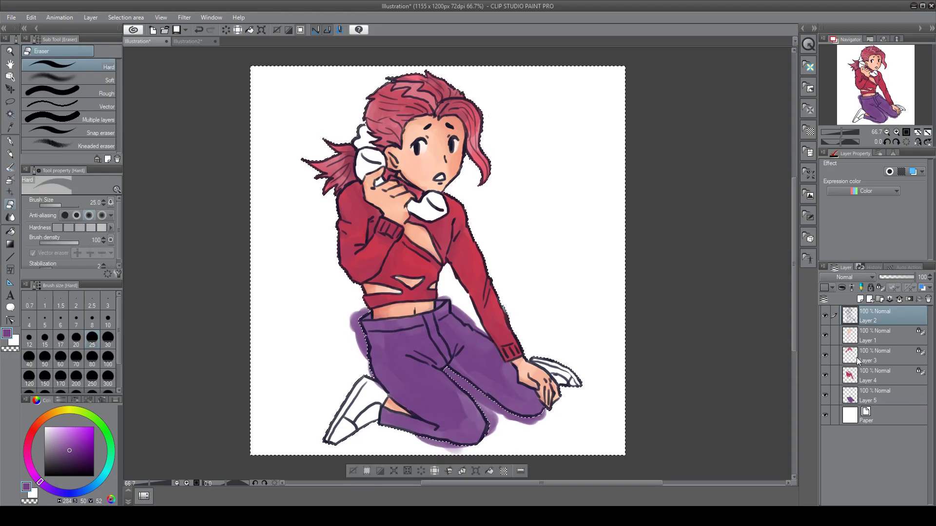
left_click(868, 395)
left_click_drag(358, 313, 357, 337)
left_click_drag(422, 444, 491, 414)
mouse_move(446, 371)
left_mouse_down()
mouse_move(555, 411)
mouse_move(535, 416)
left_mouse_up()
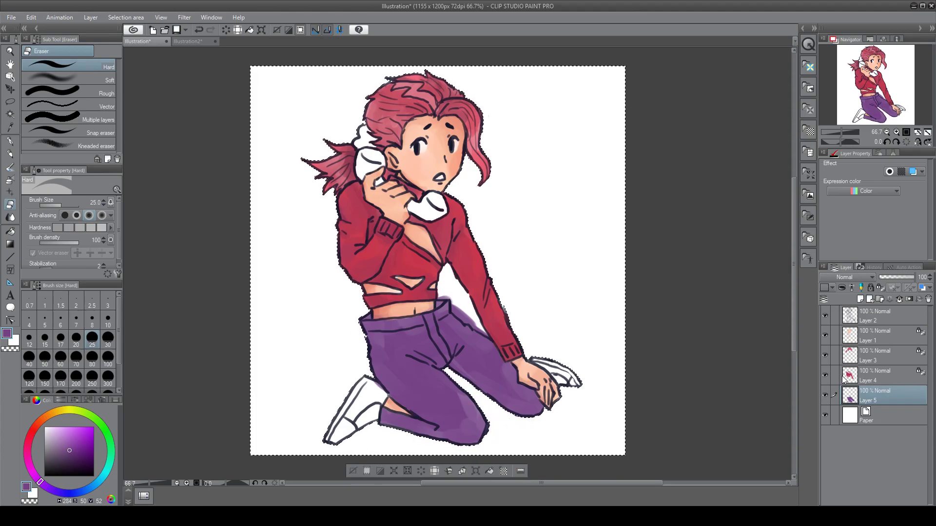
Auto-select the rear shoe area and the gap beneath the supporting arm, erase their purple spill on Layer 5, and deselect
left_click(877, 316)
left_click(9, 115)
left_click(375, 394)
left_click(9, 204)
left_click(868, 395)
left_click_drag(371, 381, 385, 395)
left_click(9, 114)
left_click(448, 372)
key("e")
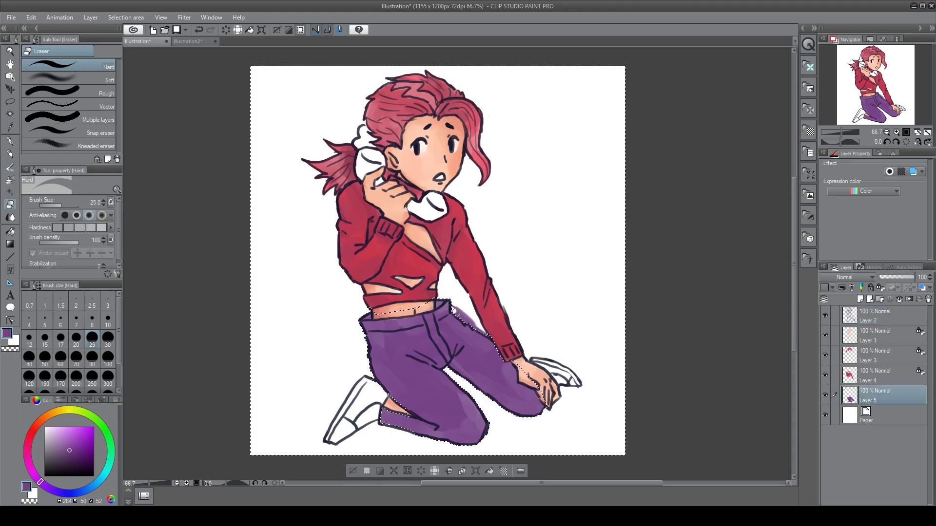
key("ctrl+d")
Retouch the purple on the front knee, lock the transparent pixels of Layer 5, and return to the Opaque watercolor brush
left_click(875, 337)
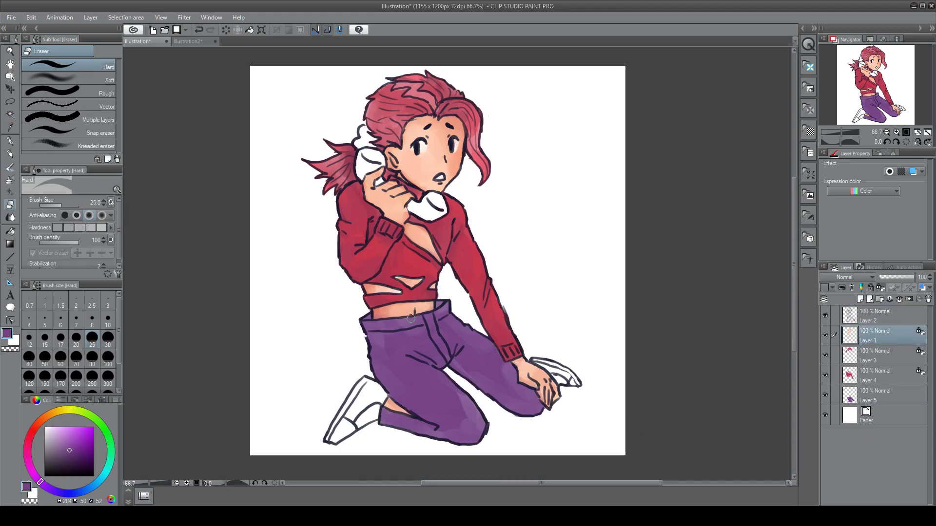
left_click(860, 392)
left_click(10, 168)
mouse_move(452, 416)
left_mouse_down()
mouse_move(475, 424)
mouse_move(405, 425)
mouse_move(426, 442)
left_mouse_up()
key("e")
left_click(880, 287)
left_click_drag(378, 329, 387, 348)
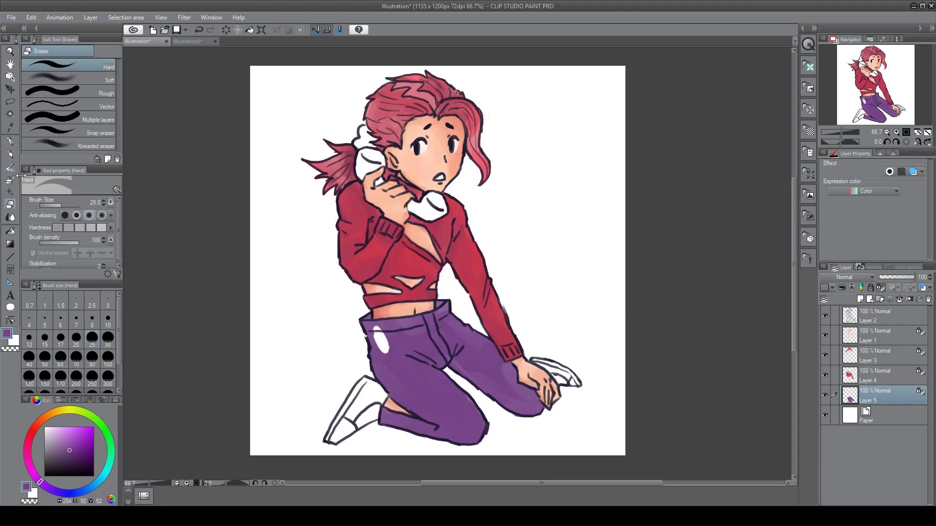
key("ctrl+z")
left_click(11, 168)
Try several darker shadow colors along the front thigh of the trousers, undoing the strokes
left_click_drag(29, 458, 27, 445)
left_click(73, 461)
left_click_drag(365, 346, 382, 376)
left_click_drag(382, 373, 394, 393)
key("ctrl+z")
left_click(30, 468)
left_click(88, 456)
key("ctrl+z")
key("ctrl+z")
left_click_drag(370, 350, 411, 393)
key("ctrl+z")
left_click_drag(69, 494, 79, 492)
mouse_move(380, 336)
left_mouse_down()
mouse_move(401, 396)
mouse_move(435, 422)
left_mouse_up()
key("ctrl+z")
Shade the trousers' front thigh, far leg and waistband in dark indigo and lock the transparent pixels of Layer 5
left_click(78, 451)
left_click(61, 492)
left_click(72, 459)
key("ctrl+z")
left_click_drag(406, 351, 433, 361)
mouse_move(455, 359)
left_mouse_down()
mouse_move(468, 338)
mouse_move(529, 402)
left_mouse_up()
mouse_move(364, 323)
left_mouse_down()
mouse_move(387, 360)
mouse_move(393, 330)
mouse_move(446, 343)
mouse_move(441, 306)
left_mouse_up()
left_click(880, 288)
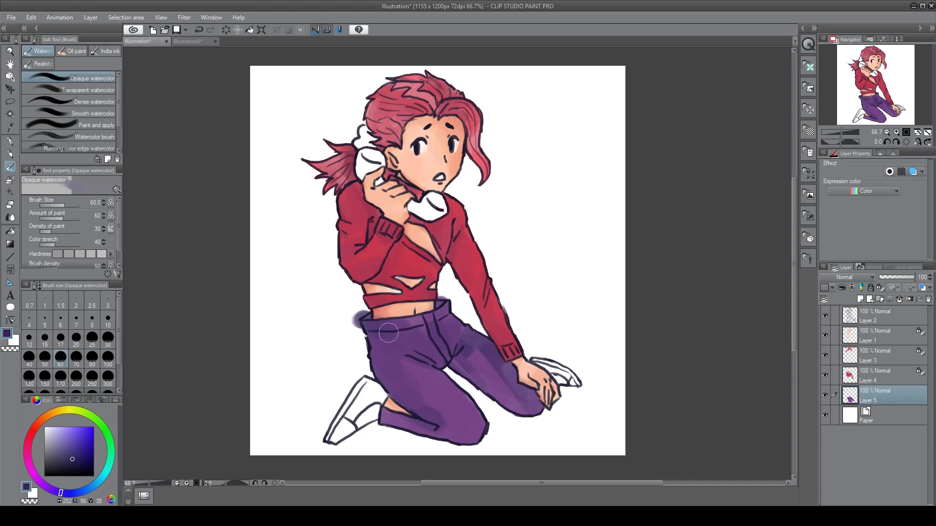
Blend darker and sampled purples over both thighs, the front knee and the hips of the trousers
left_click_drag(482, 363, 514, 397)
left_click_drag(466, 424, 447, 415)
left_click(443, 404, "alt")
left_click(443, 405, "alt")
left_click_drag(414, 338, 430, 360)
left_click_drag(436, 328, 392, 341)
left_click_drag(520, 394, 480, 368)
key("e")
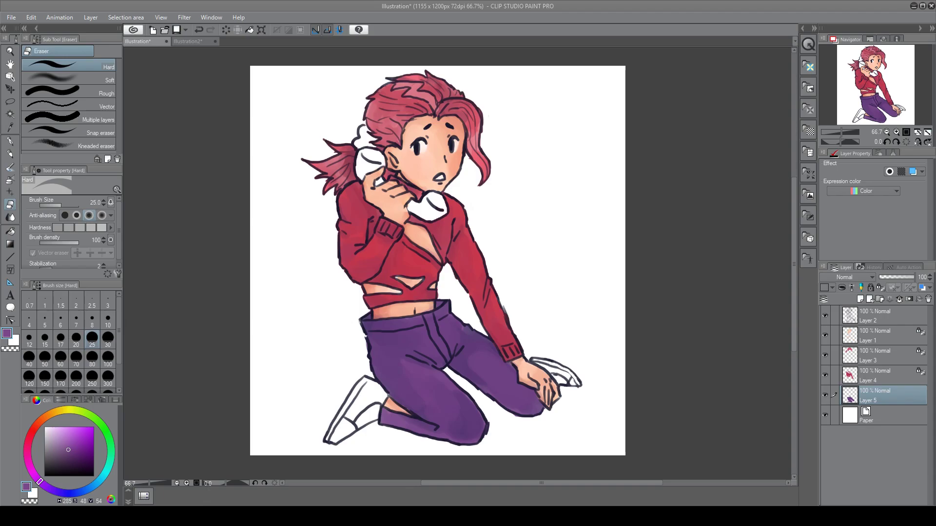
Dot the hips and upper thighs of the trousers with light orange spots using the size 25 Opaque watercolor brush
left_click(48, 416)
left_click(72, 427)
left_click(9, 167)
left_click(377, 348)
left_click(379, 366)
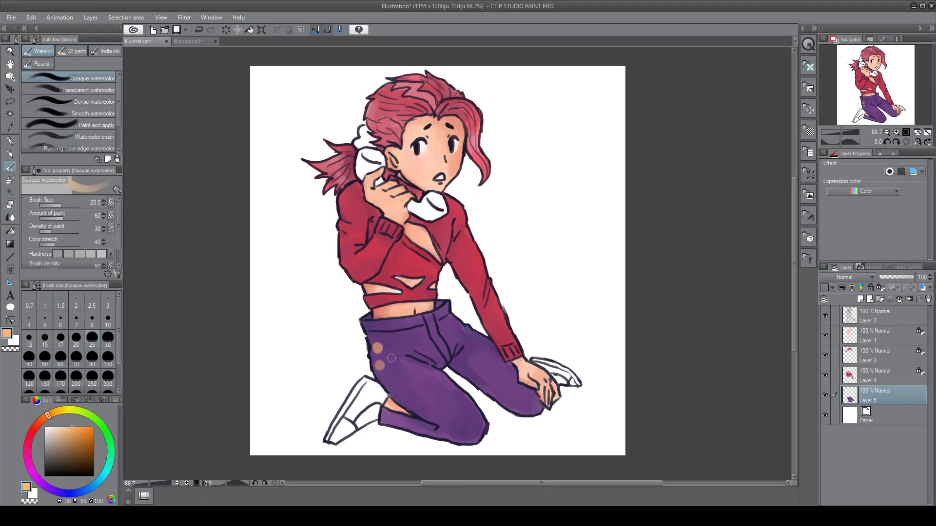
left_click(457, 326)
left_click(463, 340)
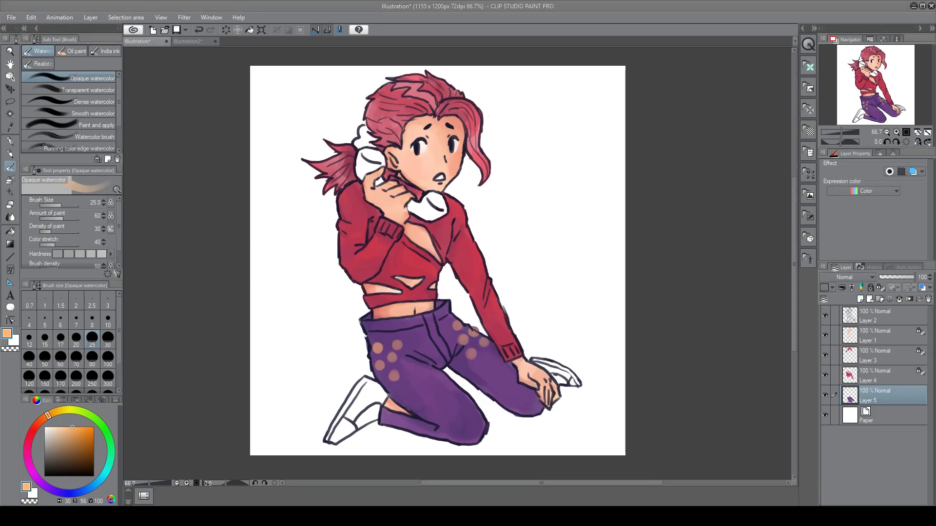
left_click(421, 331)
left_click(430, 351)
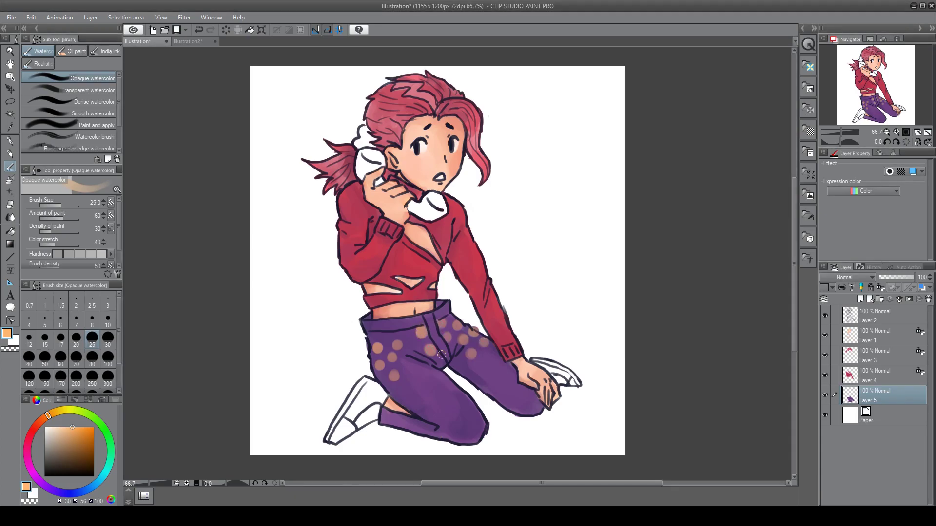
key("e")
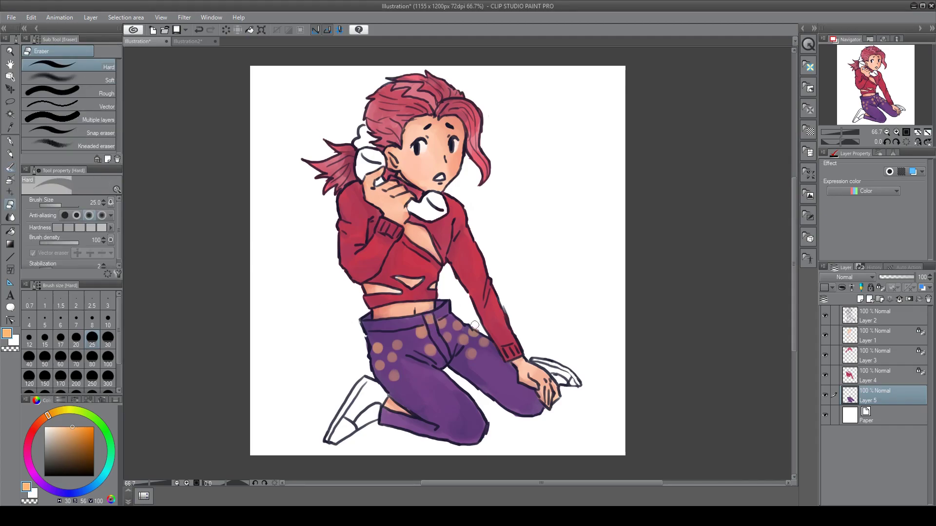
Add light orange spots to the folded lower leg and highlight the spots in pale peach with the Hard airbrush
left_click(10, 167)
left_click(390, 414)
left_click(398, 429)
left_click(410, 421)
left_click(421, 430)
key("e")
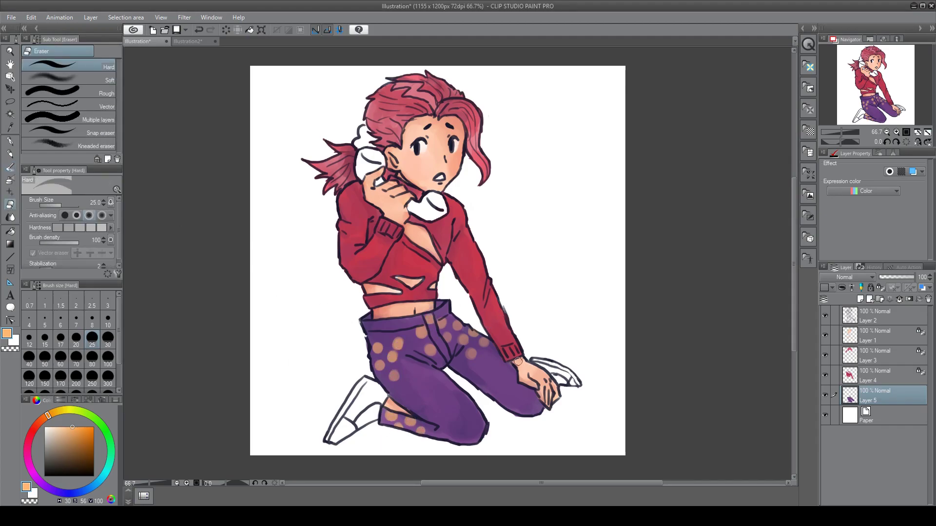
key("b")
left_click(65, 427)
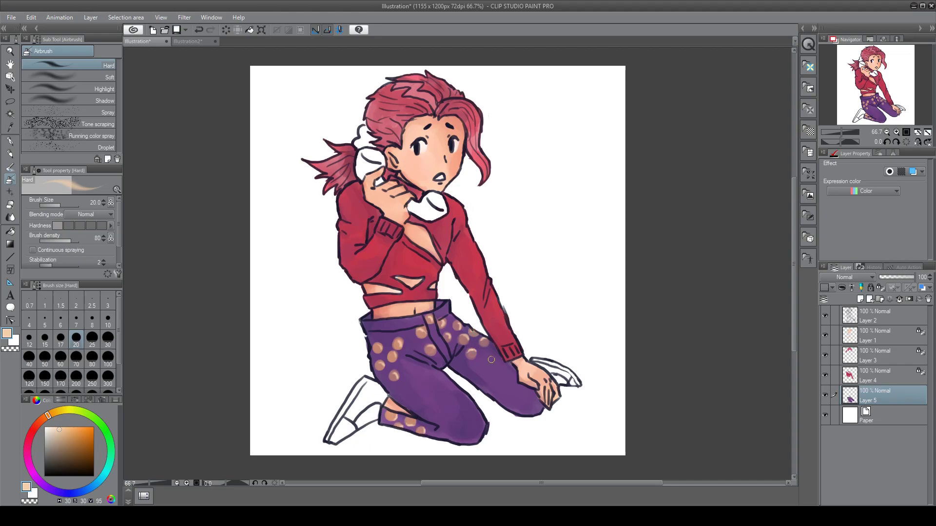
Create a new layer, place it beneath Layer 5 and make it the active layer
key("ctrl+shift+n")
left_click_drag(863, 392, 863, 420)
left_click(888, 392)
key("e")
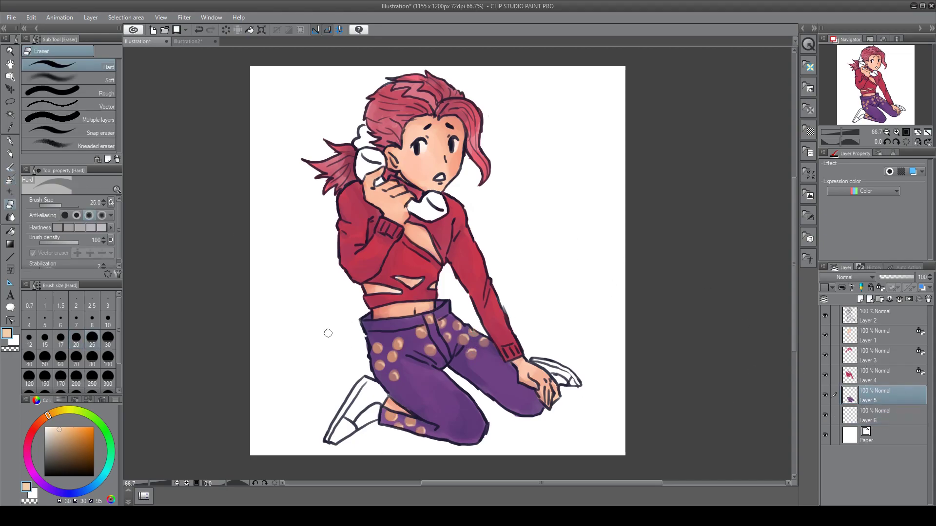
left_click(880, 417)
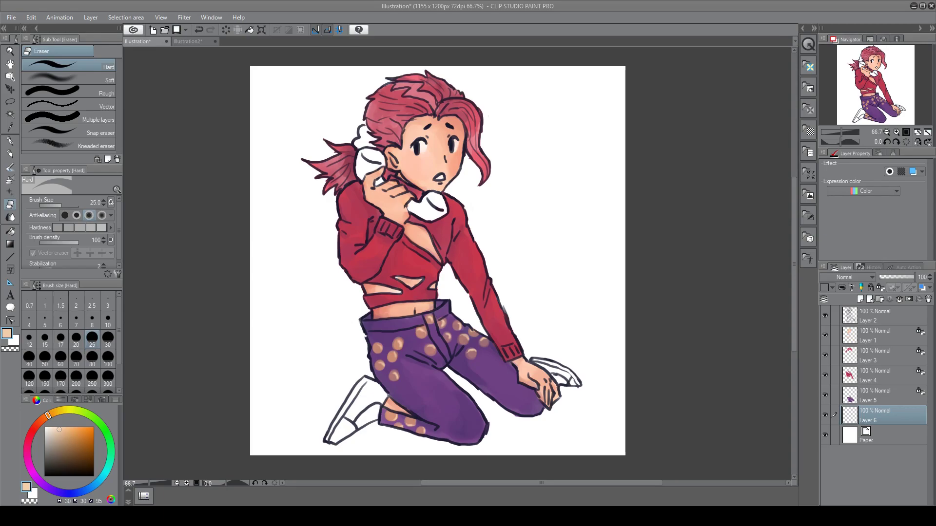
Paint both shoes and the hair tie tan on Layer 6 and lock the layer's transparent pixels
left_click(72, 436)
left_click(10, 167)
mouse_move(348, 406)
left_mouse_down()
mouse_move(376, 414)
mouse_move(336, 441)
mouse_move(358, 405)
mouse_move(357, 412)
left_mouse_up()
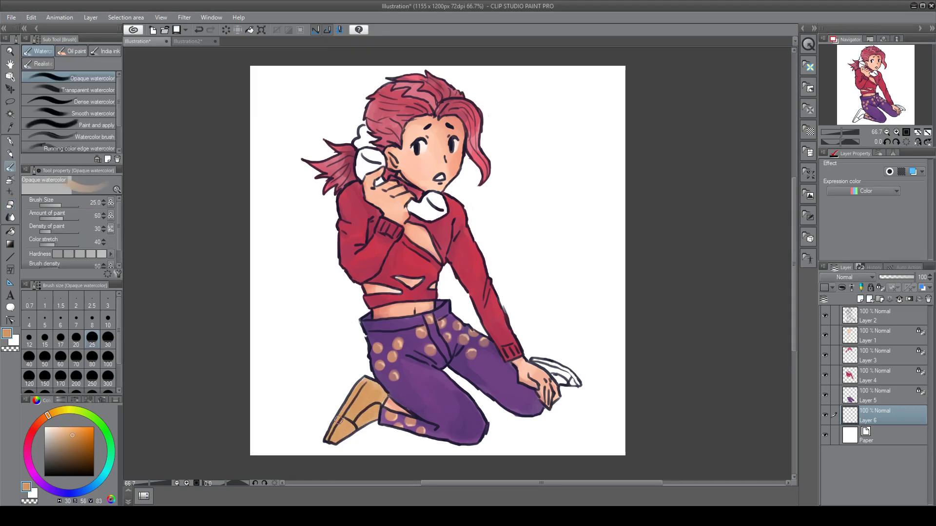
mouse_move(569, 380)
left_mouse_down()
mouse_move(546, 367)
mouse_move(571, 377)
left_mouse_up()
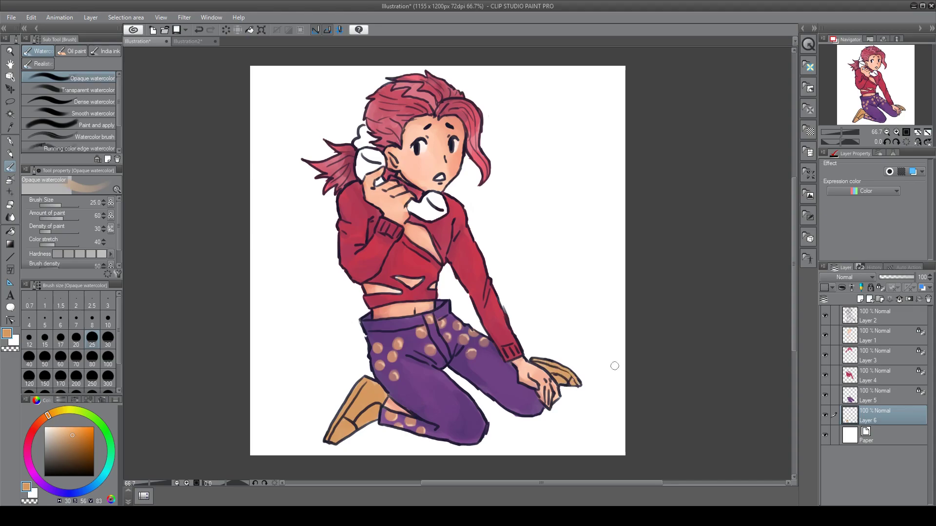
mouse_move(364, 130)
left_mouse_down()
mouse_move(374, 142)
mouse_move(360, 137)
left_mouse_up()
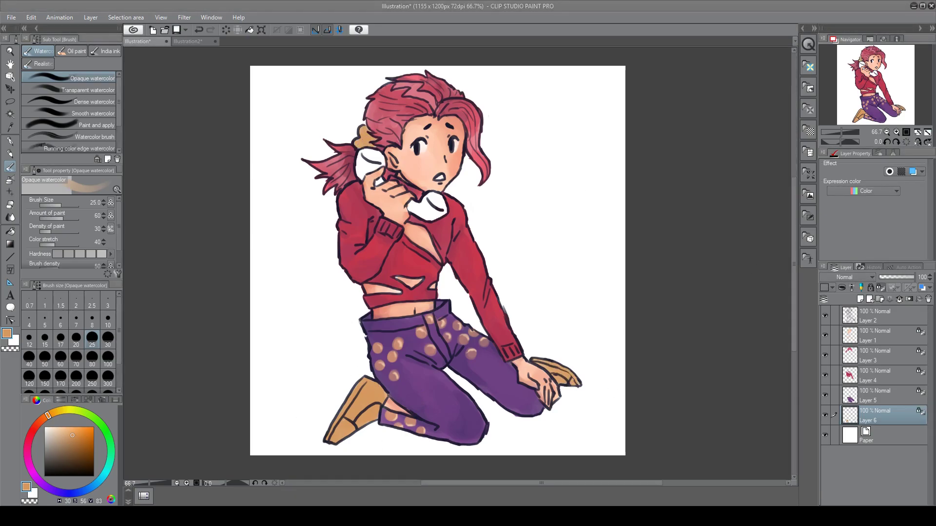
Shade both shoes on Layer 6 with a darker reddish orange and blend it using sampled tones
left_click(39, 425)
left_click(73, 445)
left_click(30, 434)
mouse_move(359, 395)
left_mouse_down()
mouse_move(377, 419)
mouse_move(376, 401)
mouse_move(358, 421)
mouse_move(355, 388)
mouse_move(341, 435)
left_mouse_up()
left_click_drag(544, 361, 567, 378)
left_click(364, 394, "alt")
left_click_drag(365, 394, 356, 406)
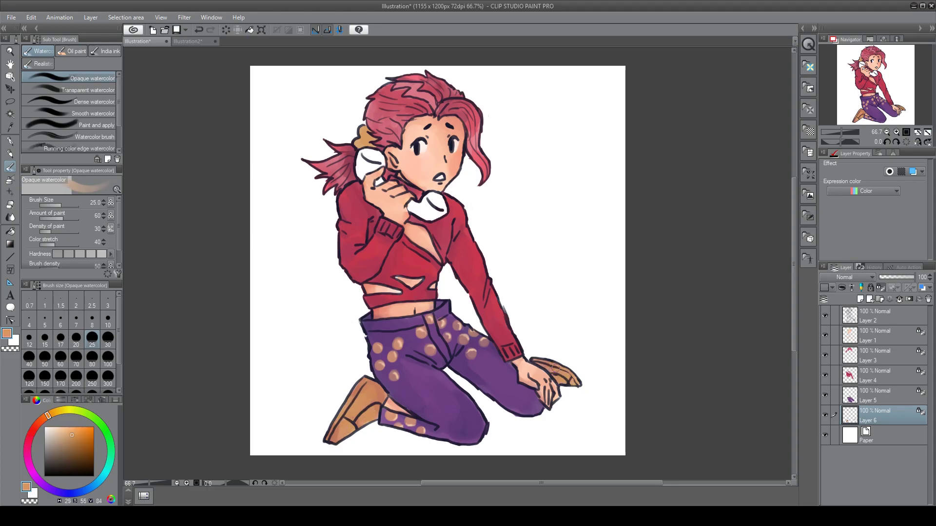
Brush pale peach highlights along the edges and soles of both shoes
left_click(58, 427)
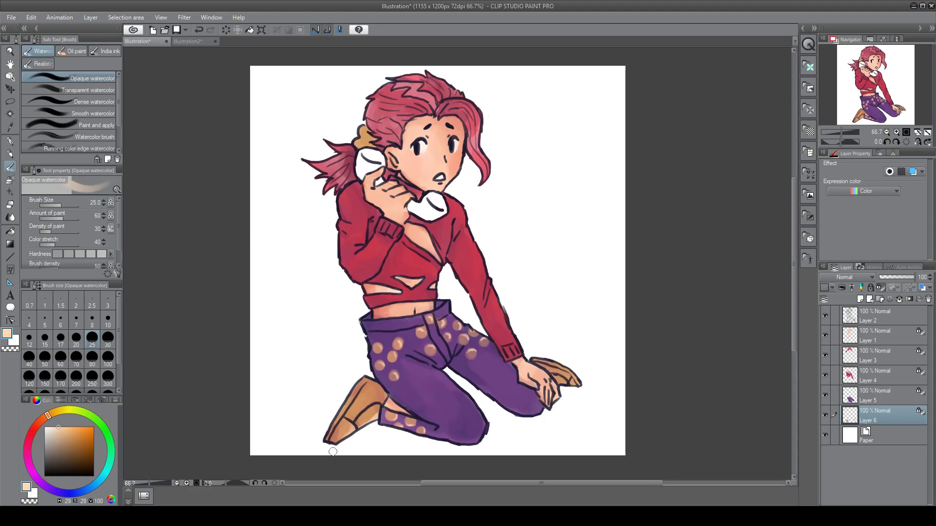
left_click_drag(383, 382, 363, 376)
left_click_drag(321, 443, 340, 407)
left_click_drag(584, 383, 564, 365)
left_click_drag(350, 412, 364, 389)
Rework the eyebrows on line-art Layer 2 with the sampled dark navy and brush size 12
left_click(877, 316)
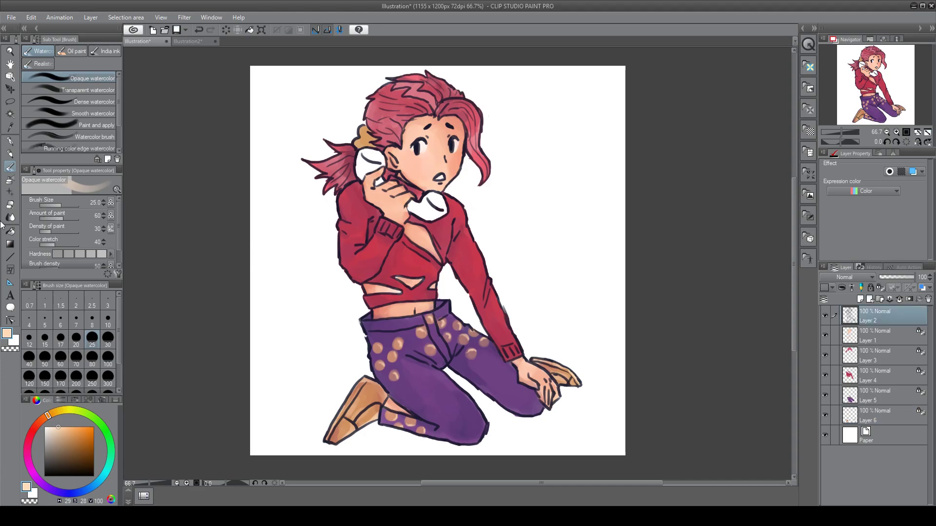
key("e")
left_click(418, 148, "alt")
key("b")
key("[")
key("[")
key("[")
key("[")
key("ctrl+z")
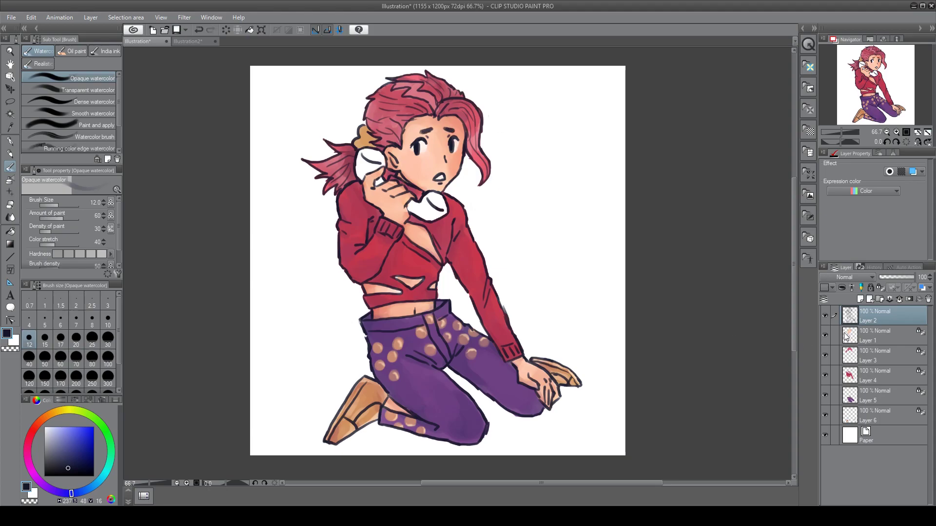
Create a new layer beneath Layer 6 and paint the telephone receiver purple with brush size 25
left_click(871, 410)
left_click(860, 298)
left_click_drag(871, 414, 871, 436)
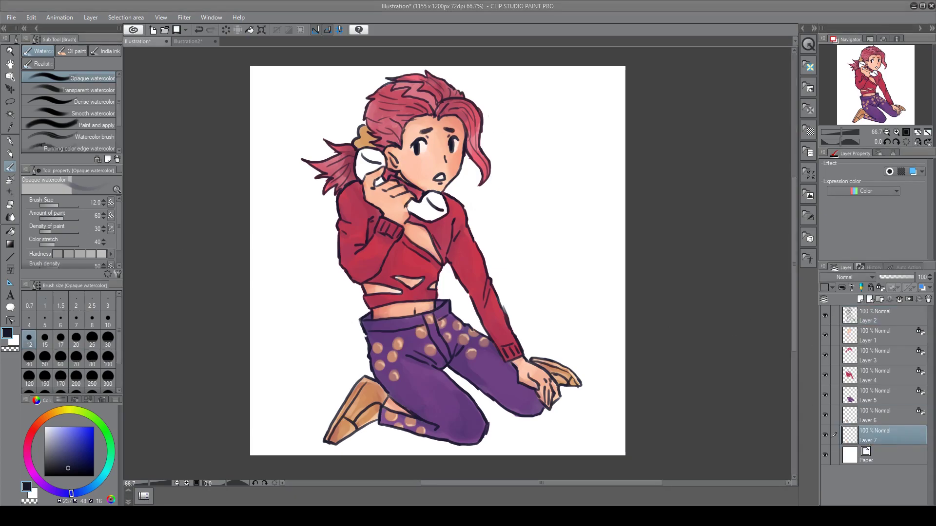
left_click_drag(38, 474, 43, 484)
left_click(67, 452)
left_click(91, 337)
mouse_move(360, 168)
left_mouse_down()
mouse_move(369, 151)
mouse_move(378, 181)
left_mouse_up()
mouse_move(412, 209)
left_mouse_down()
mouse_move(434, 200)
mouse_move(439, 214)
left_mouse_up()
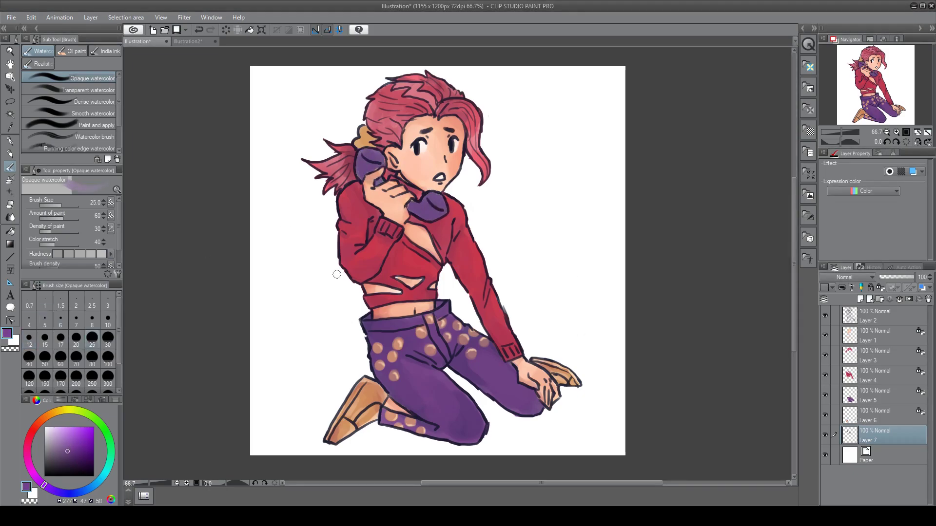
Lock the transparent pixels of Layer 7 and return to the Opaque watercolor brush
key("e")
left_click(883, 335)
left_click(412, 205, "ctrl+shift")
key("b")
left_click(881, 287)
Shade the telephone receiver with sampled purples and add pale lavender highlights to its earpiece and mouthpiece
left_click(376, 169, "alt")
left_click(376, 169, "alt")
left_click_drag(361, 158, 359, 175)
key("ctrl+z")
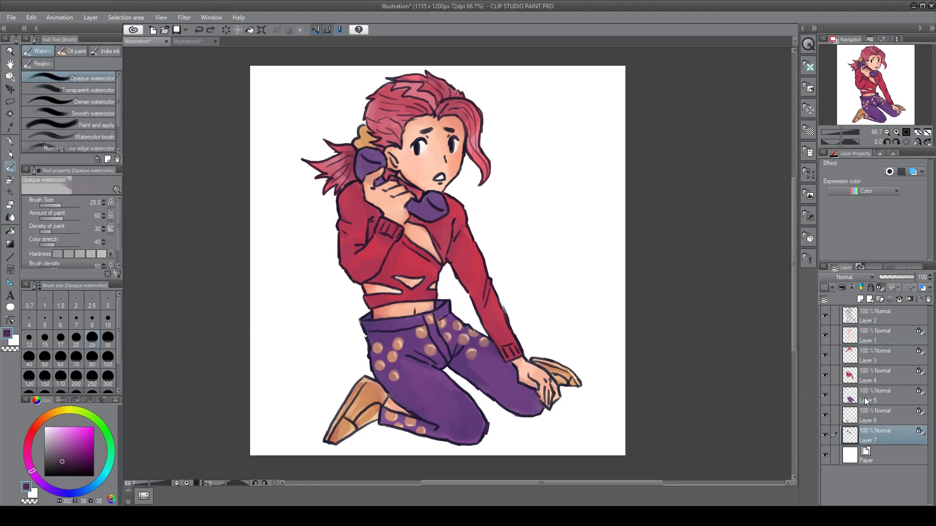
left_click(364, 173, "alt")
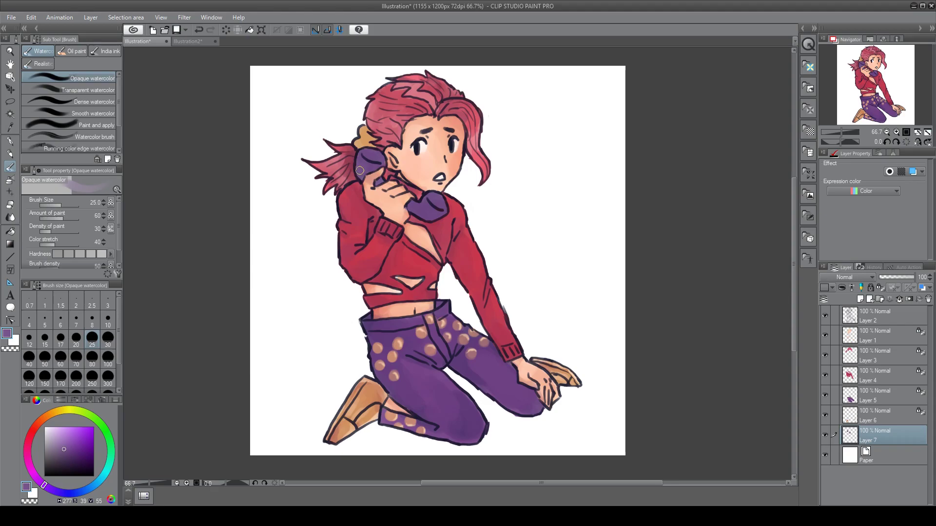
left_click(382, 159, "alt")
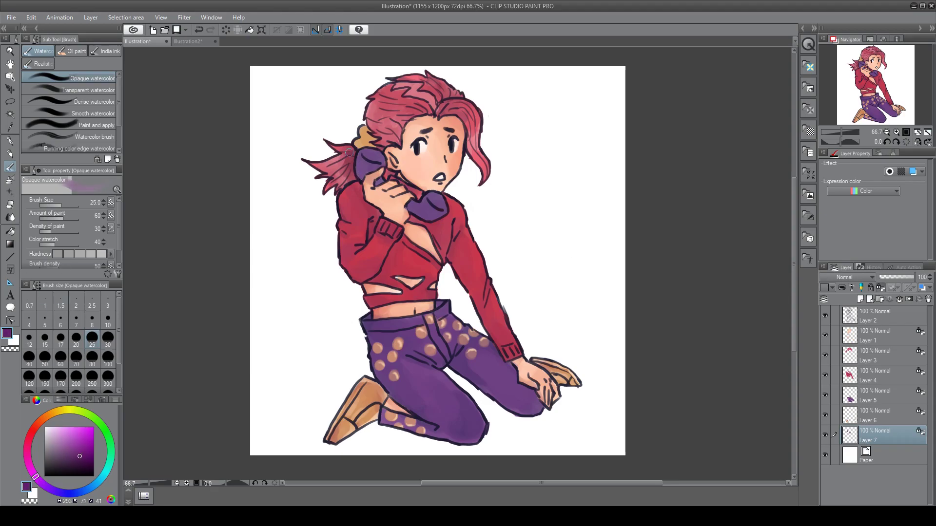
left_click(439, 219, "alt")
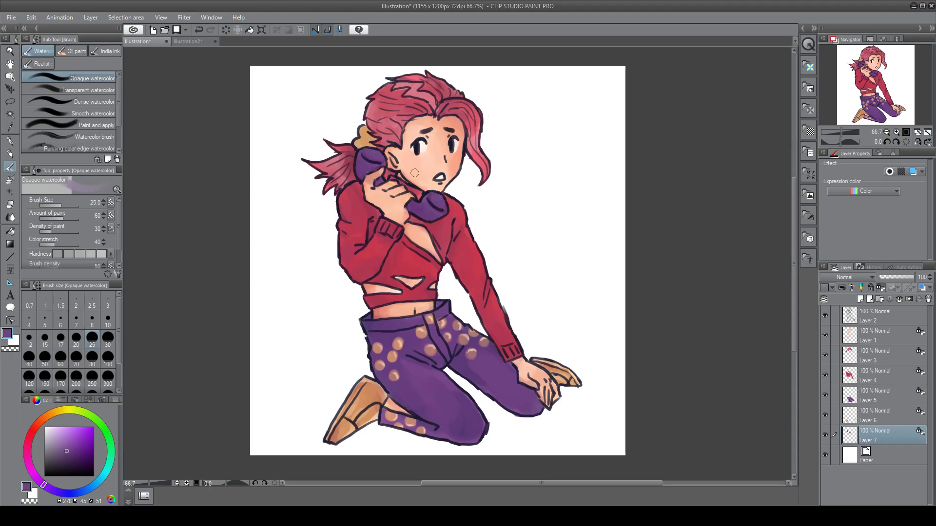
left_click(446, 195, "alt")
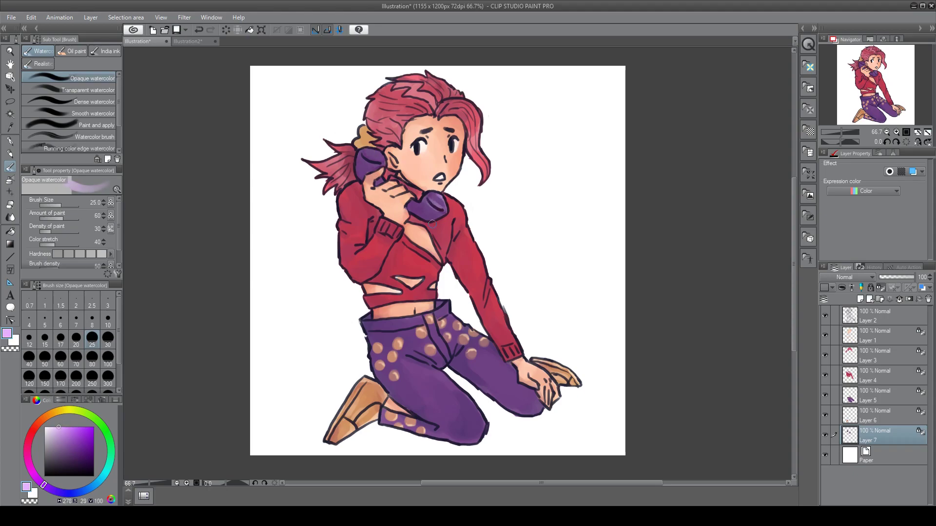
left_click_drag(388, 165, 368, 147)
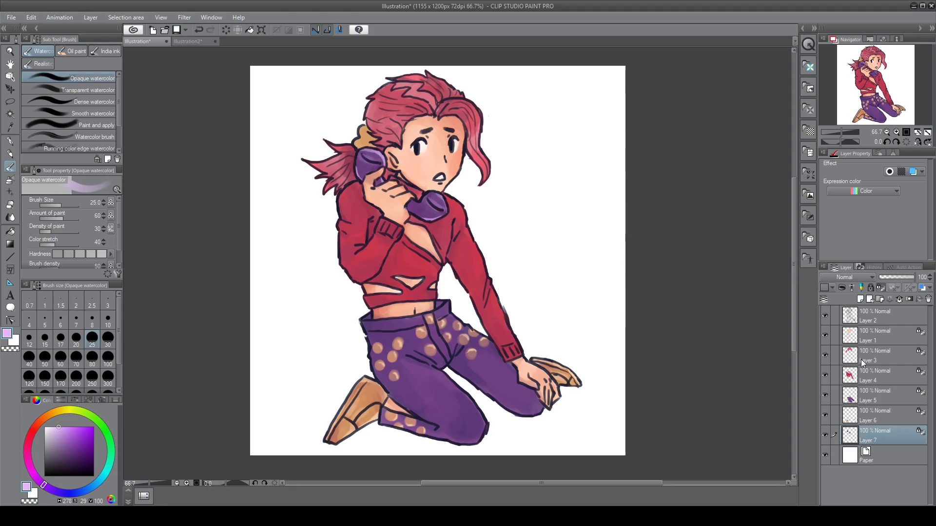
Create a new layer and start brushing dark crimson shadow over the raised arm and ear area at brush size 80
key("ctrl+shift+n")
left_click_drag(30, 433, 29, 443)
left_click(91, 462)
mouse_move(330, 217)
left_mouse_down()
mouse_move(371, 218)
mouse_move(343, 218)
left_mouse_up()
left_click_drag(399, 171, 386, 159)
Unlock the transparent pixels of the color layers and move Layer 8 directly beneath the line-art Layer 2
left_click(889, 334)
key("alt+bracketleft")
key("alt+bracketleft")
key("alt+bracketleft")
key("alt+bracketleft")
key("alt+bracketleft")
key("alt+bracketleft")
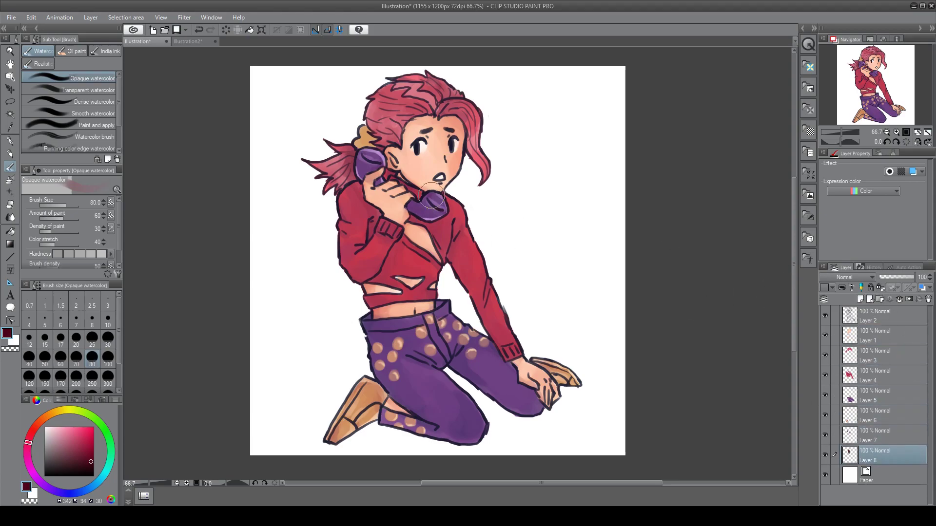
key("alt+bracketright")
key("ctrl+y")
key("alt+bracketleft")
left_click(928, 298)
left_click(859, 299)
left_click_drag(886, 454, 886, 326)
Paint dark crimson shadows over the hair, face, arms, torso, trousers and shoes on Layer 8
mouse_move(444, 113)
left_mouse_down()
mouse_move(400, 142)
mouse_move(393, 177)
mouse_move(379, 93)
left_mouse_up()
key("ctrl+z")
left_click_drag(460, 97, 411, 94)
mouse_move(370, 194)
left_mouse_down()
mouse_move(398, 213)
mouse_move(373, 302)
left_mouse_up()
left_click_drag(342, 225, 358, 267)
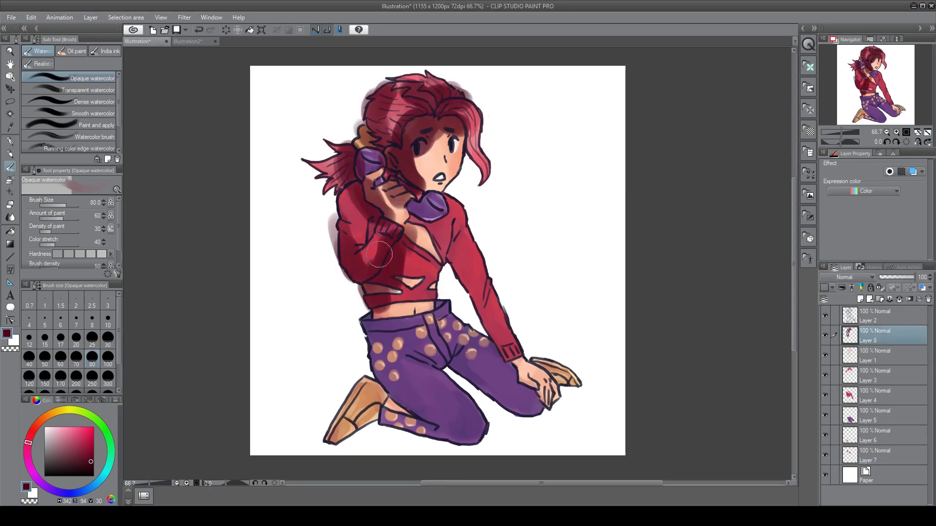
left_click_drag(414, 174, 439, 186)
mouse_move(414, 320)
left_mouse_down()
mouse_move(399, 384)
mouse_move(434, 424)
mouse_move(370, 400)
mouse_move(532, 390)
mouse_move(494, 326)
left_mouse_up()
Try pale pink and white highlights on the face, undoing the strokes
left_click(56, 427)
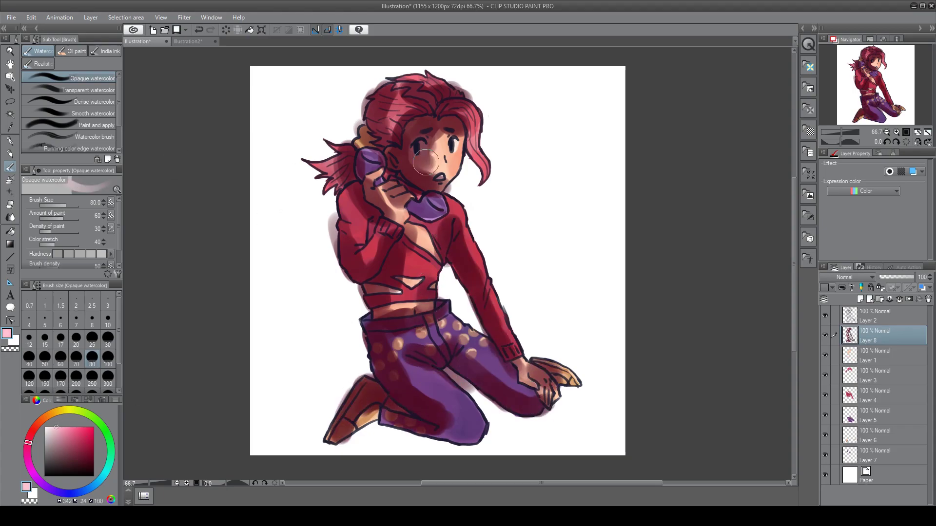
left_click(44, 427)
mouse_move(466, 174)
left_mouse_down()
mouse_move(437, 176)
mouse_move(459, 137)
mouse_move(463, 161)
left_mouse_up()
key("ctrl+z")
key("ctrl+z")
Compare several blending modes for Layer 8, then set it to Pin light at 58% opacity
left_click(853, 277)
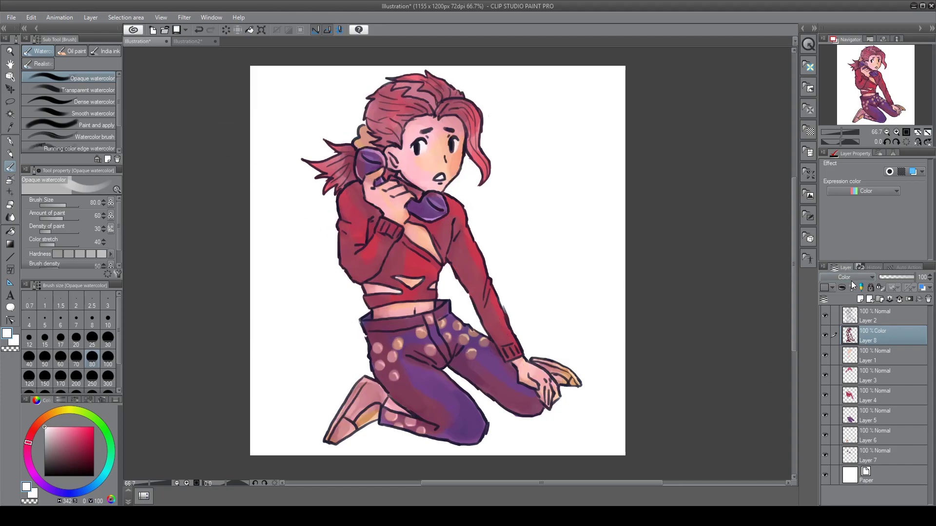
left_click(841, 234)
left_click(846, 277)
left_click(844, 215)
left_click(847, 276)
left_click(845, 205)
left_click(845, 276)
left_click(841, 195)
left_click(843, 276)
left_click(838, 186)
left_click(845, 276)
left_click(838, 177)
left_click_drag(897, 276, 900, 276)
Erase part of the Layer 8 shadow over the face with the Hard eraser
left_click(10, 205)
mouse_move(439, 139)
left_mouse_down()
mouse_move(417, 166)
mouse_move(427, 169)
left_mouse_up()
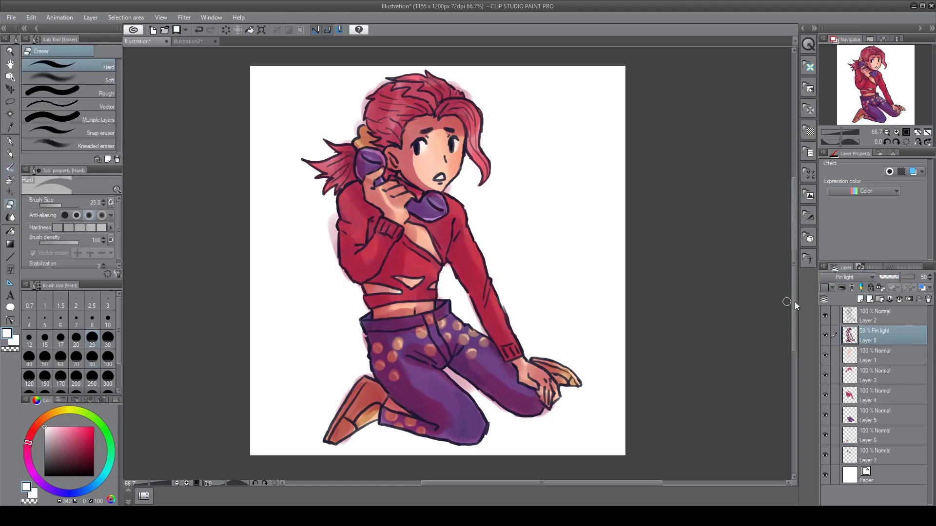
Select the empty background around the figure and erase the Layer 8 shadow spilling outside the outline with the Hard eraser at size 80
key("alt+]")
key("w")
left_click(609, 280)
key("e")
key("alt+[")
key("]")
key("]")
key("]")
key("]")
key("]")
key("]")
mouse_move(331, 229)
left_mouse_down()
mouse_move(369, 438)
mouse_move(459, 285)
mouse_move(321, 184)
left_mouse_up()
Reselect the outside area using Layer 2's line art, erase the remaining Layer 8 spill beside the torso and arm, and deselect
left_click(883, 312)
left_click(10, 115)
left_click(457, 293)
left_click(873, 342)
key("e")
left_click_drag(448, 285, 462, 302)
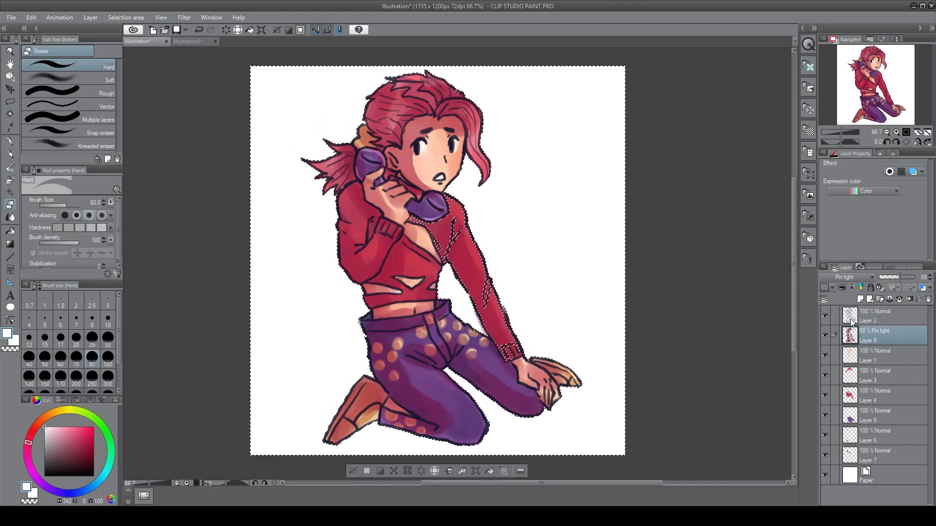
key("ctrl+d")
Lock Layer 2's transparent pixels and recolor the line art dark crimson with the Opaque watercolor brush at size 80
left_click(886, 317)
left_click(880, 287)
left_click(28, 440)
left_click(84, 458)
left_click(9, 167)
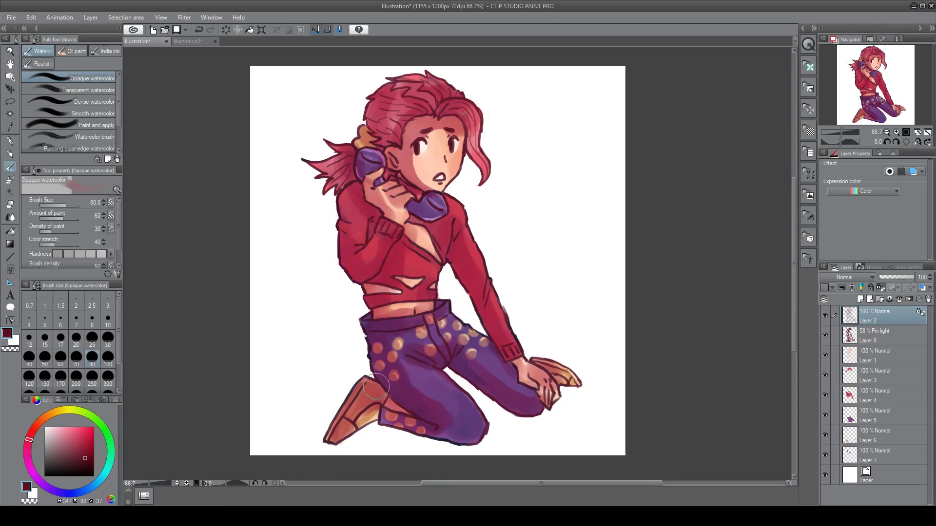
Try merging Layer 8 down into the color layers, then undo the merges
left_click(887, 337)
left_click(899, 300)
key("ctrl+z")
key("ctrl+z")
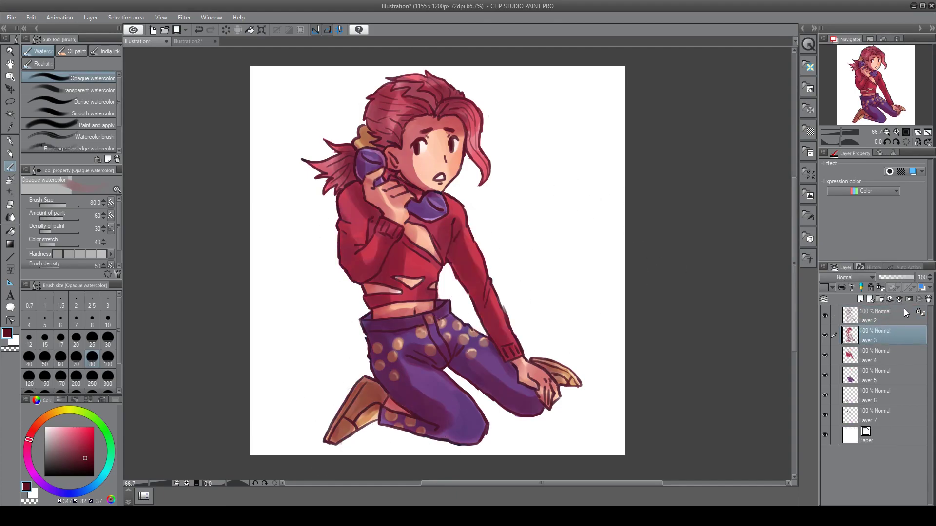
left_click(890, 298)
key("ctrl+z")
Merge all color layers and the Layer 2 line art down into Layer 7, and move the merged figure left on the canvas
left_click(891, 349)
left_click(899, 299)
left_click(899, 299)
left_click(899, 300)
left_click(899, 299)
left_click(899, 299)
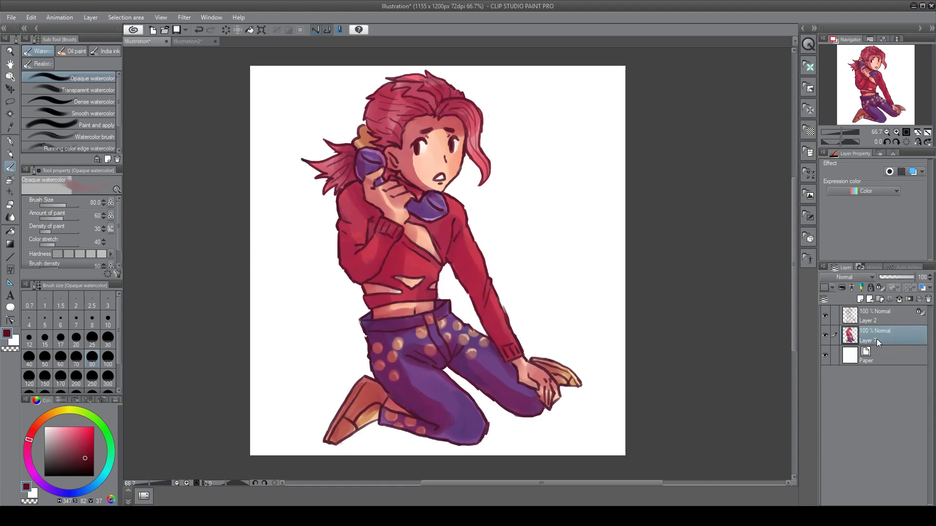
left_click(877, 321)
left_click(899, 300)
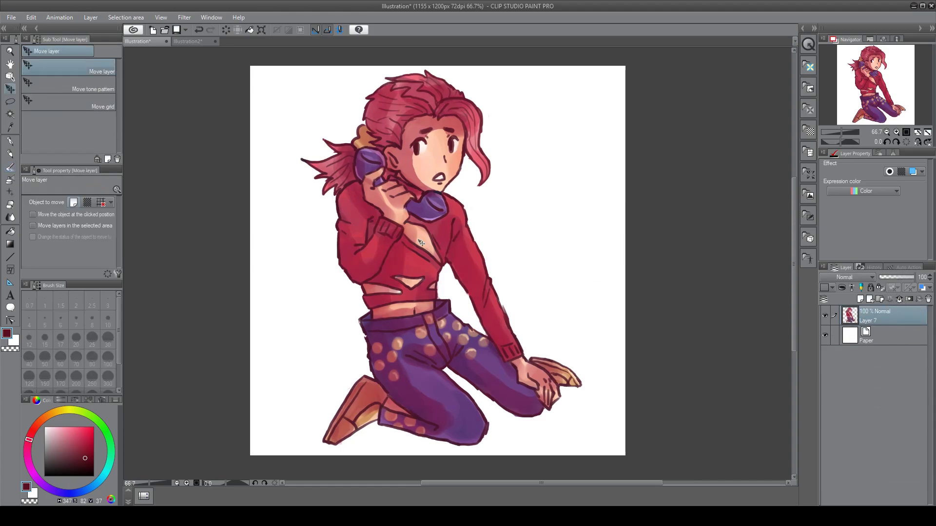
left_click_drag(437, 258, 399, 260, "ctrl")
Hand-letter "Hello?" in dark crimson on a new layer, in the blank area beside the character's head
left_click(866, 298)
key("b")
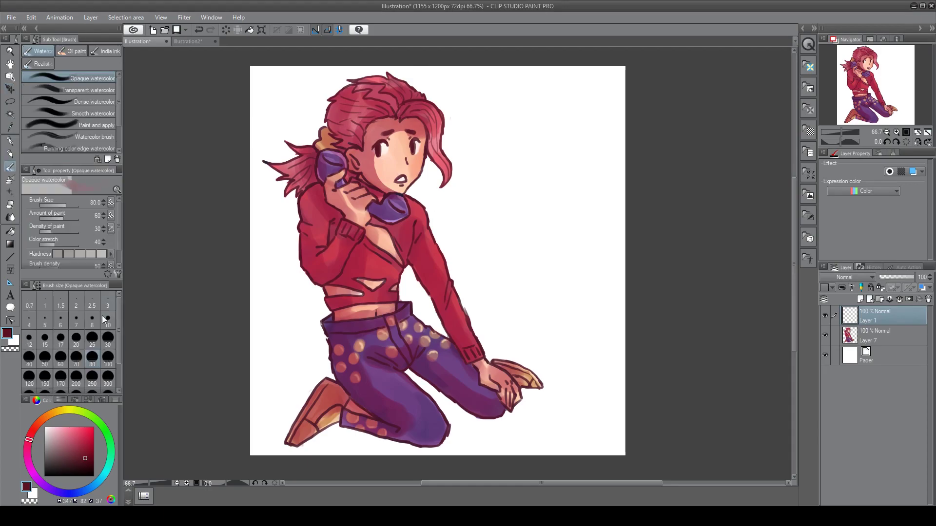
key("bracketright")
key("bracketright")
key("bracketright")
mouse_move(468, 121)
left_mouse_down()
mouse_move(485, 150)
mouse_move(472, 144)
left_mouse_up()
key("ctrl+z")
left_click_drag(481, 110, 491, 140)
left_click_drag(469, 129, 510, 138)
key("ctrl+z")
left_click_drag(518, 98, 521, 133)
left_click_drag(533, 96, 537, 131)
left_click_drag(561, 108, 576, 118)
left_click(580, 127)
Hand-letter "Boss??" beneath "Hello?" with the Dense watercolor brush at size 20
left_click_drag(475, 158, 481, 191)
left_click_drag(477, 161, 483, 192)
left_click_drag(521, 166, 523, 166)
left_click_drag(549, 152, 539, 174)
key("ctrl+z")
key("ctrl+z")
left_click_drag(520, 166, 538, 175)
mouse_move(567, 150)
left_mouse_down()
mouse_move(538, 164)
mouse_move(581, 162)
left_mouse_up()
left_click_drag(594, 137, 598, 158)
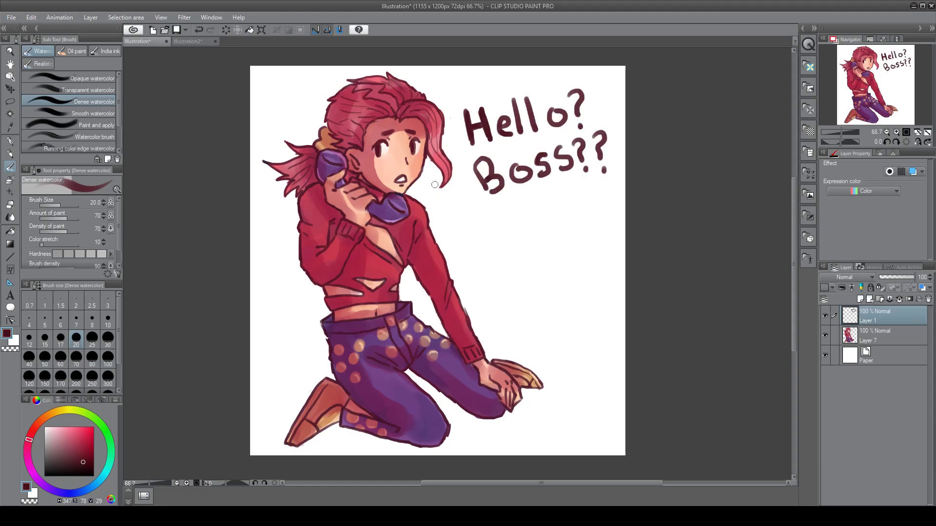
Draw a rounded speech bubble around the lettering with a tail toward the mouth, and clean up its outline with the Hard eraser
mouse_move(455, 190)
left_mouse_down()
mouse_move(434, 124)
mouse_move(601, 71)
mouse_move(625, 201)
mouse_move(468, 223)
left_mouse_up()
key("e")
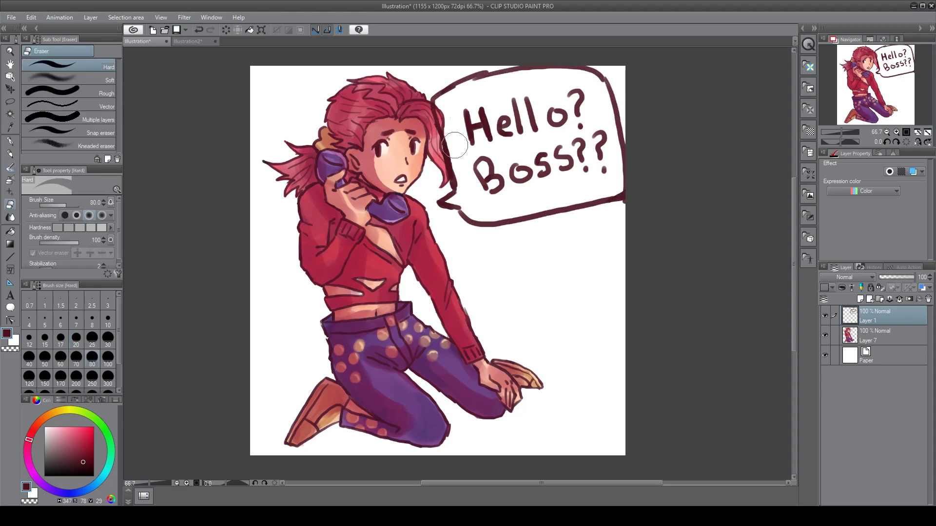
left_click_drag(480, 85, 505, 83)
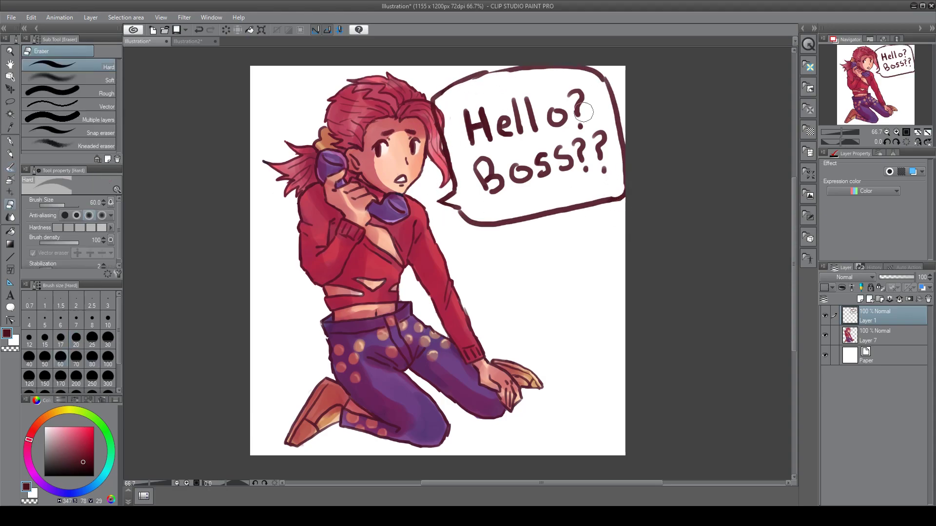
Move the speech bubble's Layer 1 beneath Layer 7 and tidy the bubble's outline and tail
left_click_drag(882, 316, 882, 339)
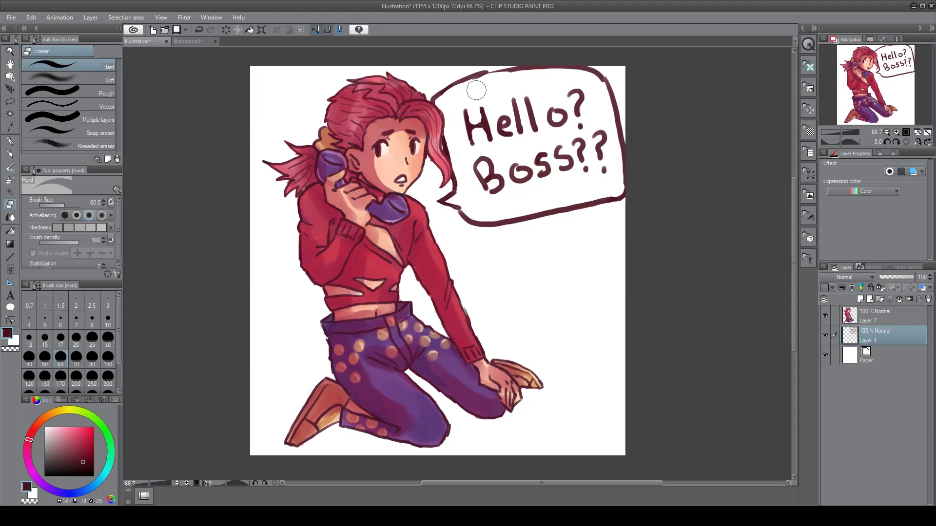
key("b")
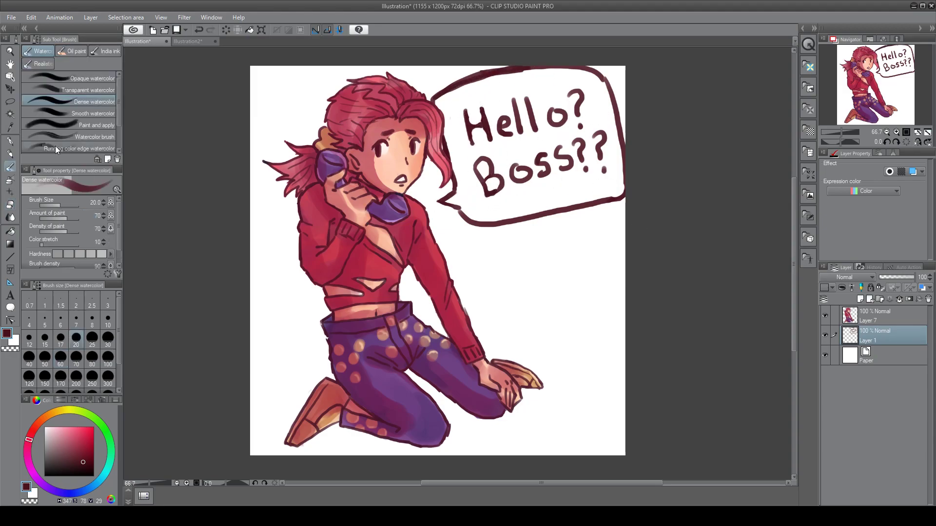
key("e")
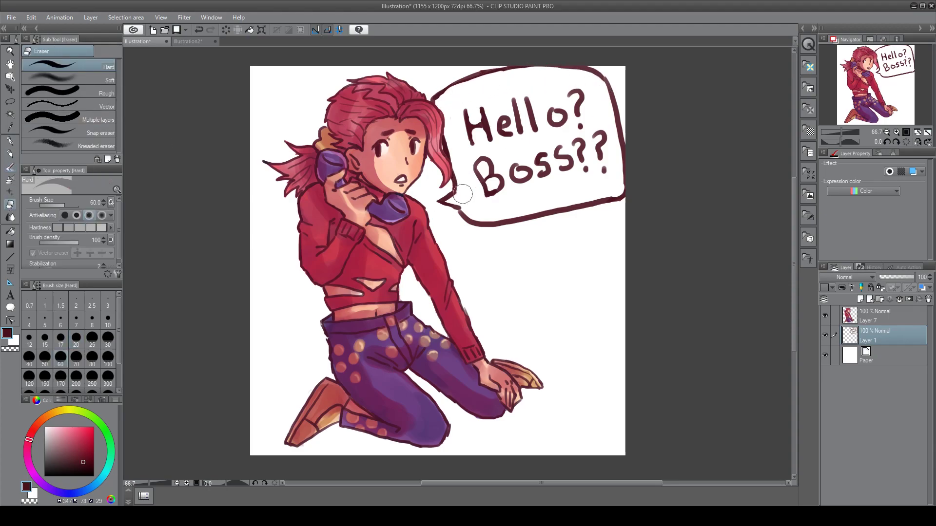
key("b")
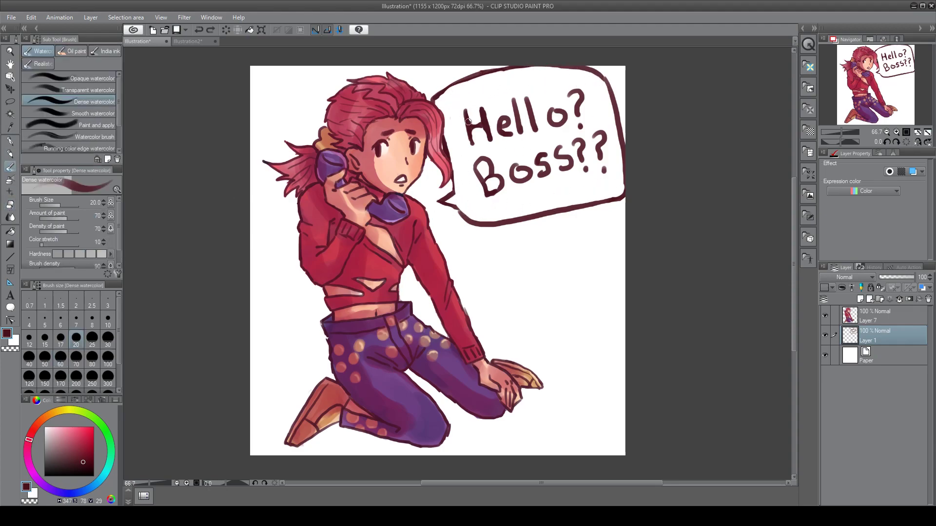
Write the artist's signature above the foot beside the resting hand with the Dense watercolor brush at size 12
left_click(28, 340)
left_click_drag(494, 346, 511, 356)
mouse_move(512, 355)
left_mouse_down()
mouse_move(525, 344)
mouse_move(505, 357)
mouse_move(532, 361)
left_mouse_up()
key("ctrl+z")
key("ctrl+z")
key("ctrl+z")
key("ctrl+z")
left_click_drag(519, 347, 507, 341)
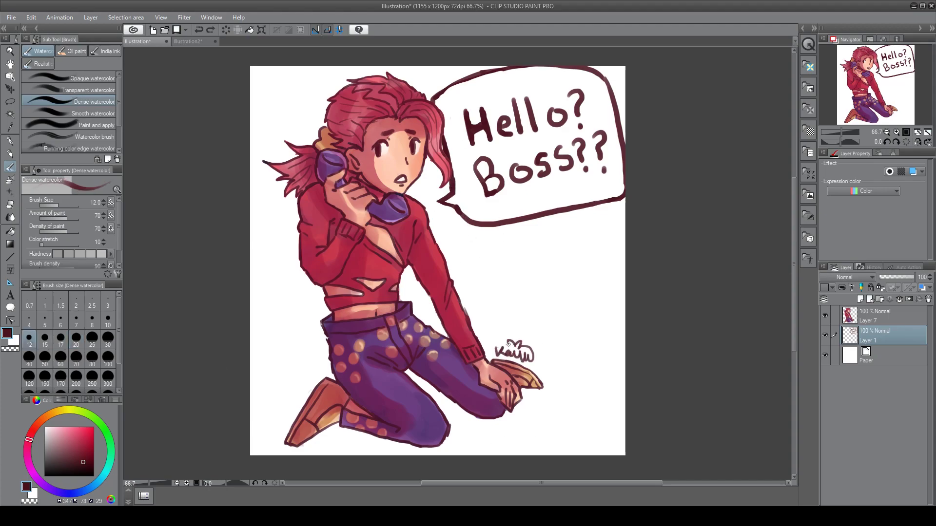
Handwrite "Thank you for watching" on Layer 7 in the blank area beneath the speech bubble
left_click(862, 317)
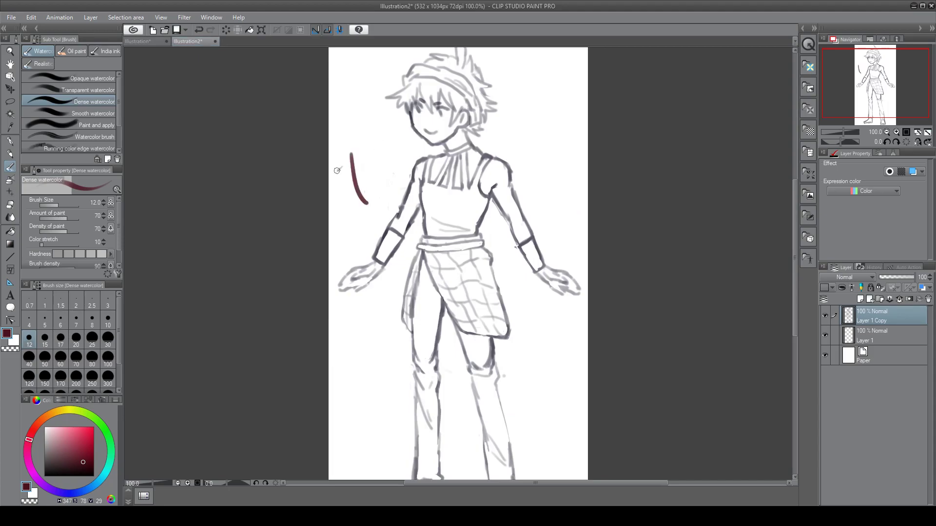
left_click_drag(351, 156, 468, 146)
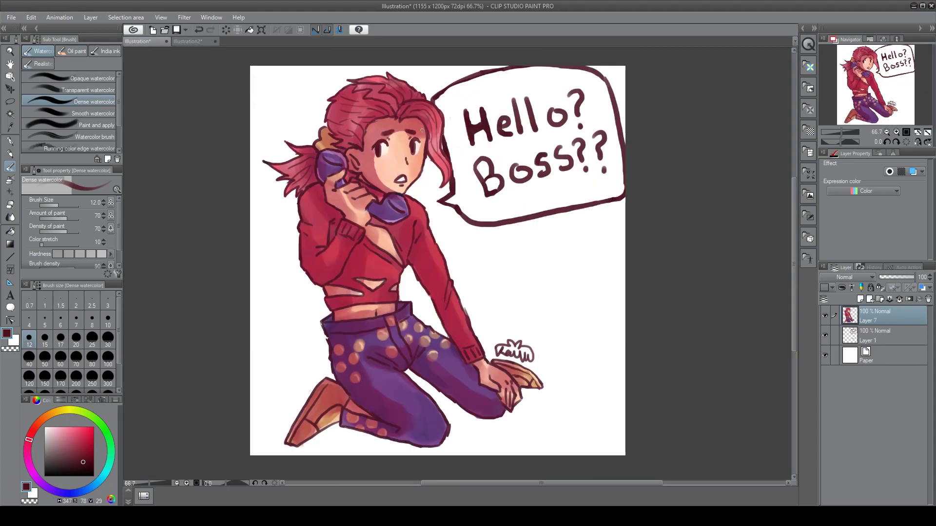
mouse_move(475, 278)
left_mouse_down()
mouse_move(597, 253)
mouse_move(575, 332)
mouse_move(614, 316)
left_mouse_up()
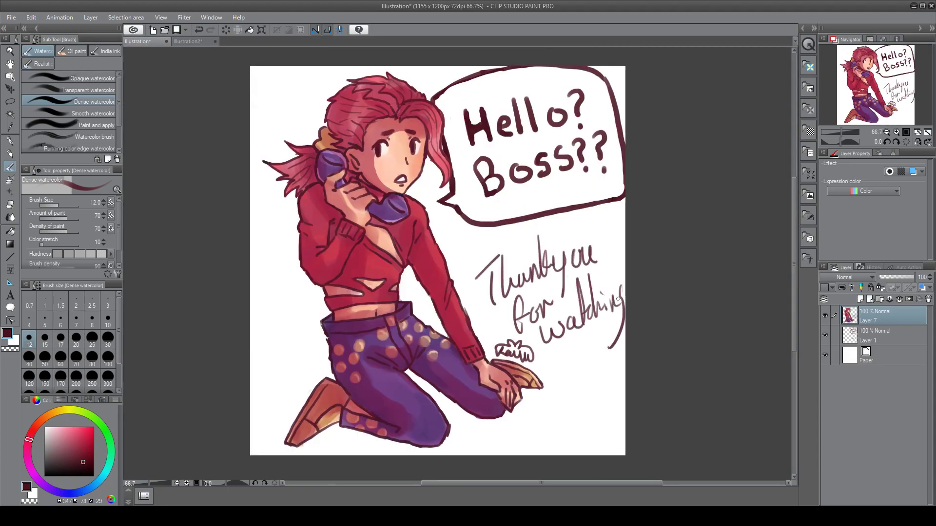